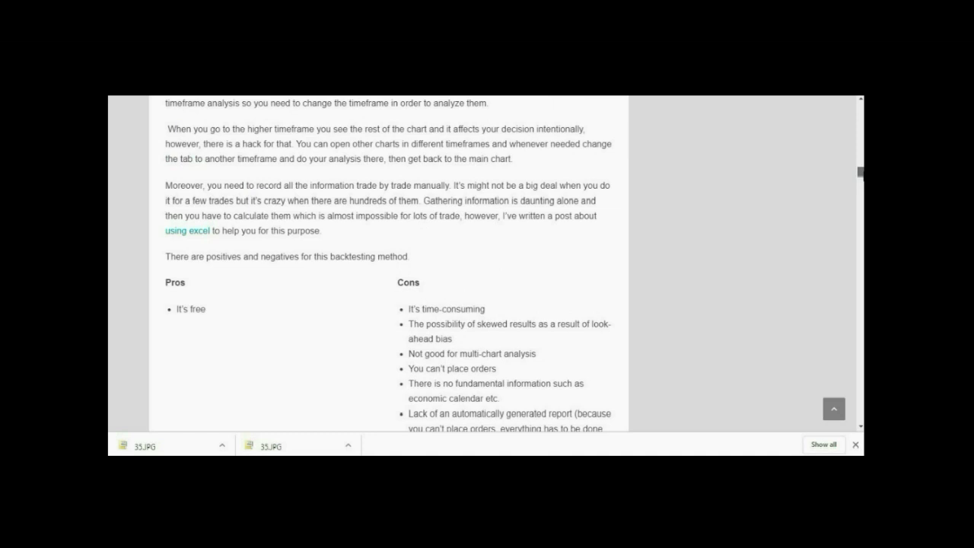
Review the article's introduction, its explanation of backtesting, and the section on manually backtesting on MT4
{"action": "scroll", "coordinate": [388, 263], "scroll_direction": "up", "scroll_amount": 6}
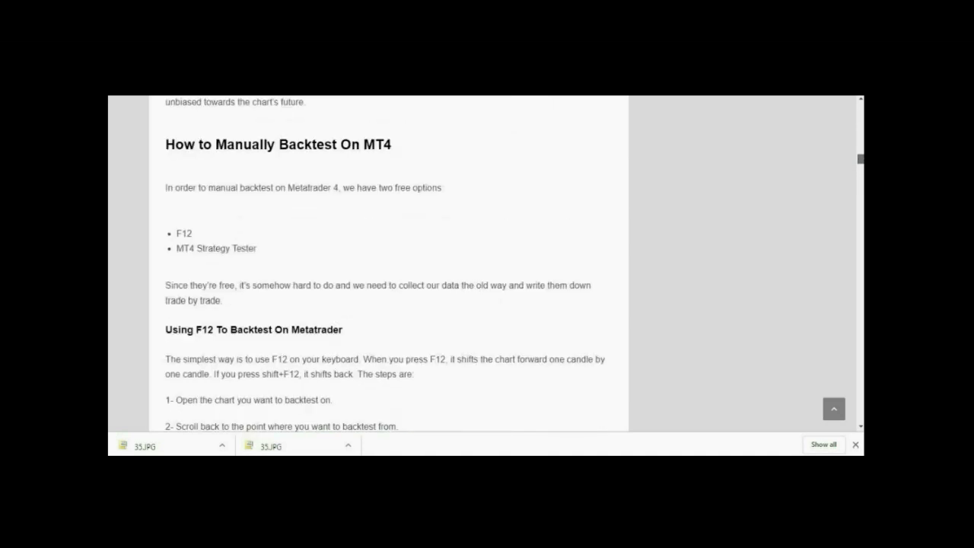
{"action": "scroll", "coordinate": [388, 262], "scroll_direction": "up", "scroll_amount": 12}
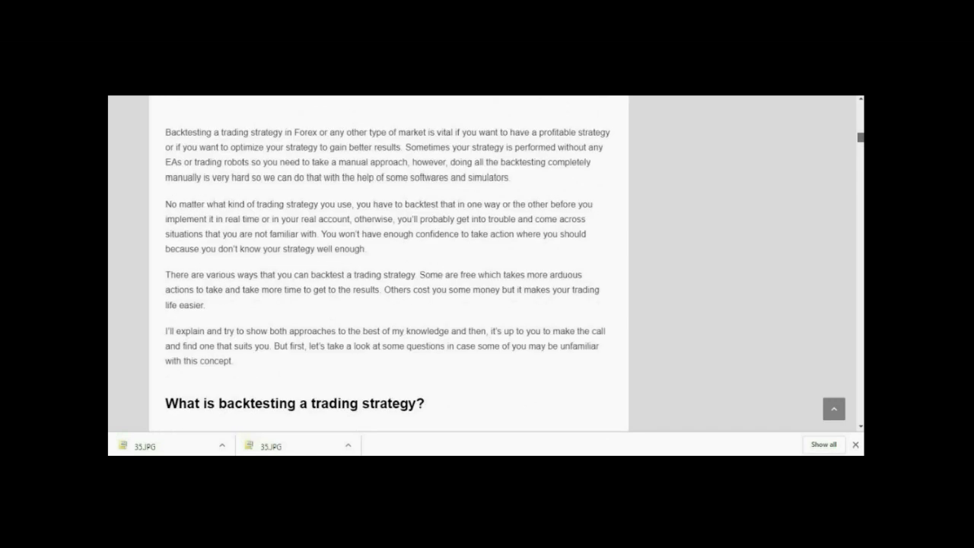
{"action": "scroll", "coordinate": [388, 263], "scroll_direction": "down", "scroll_amount": 2}
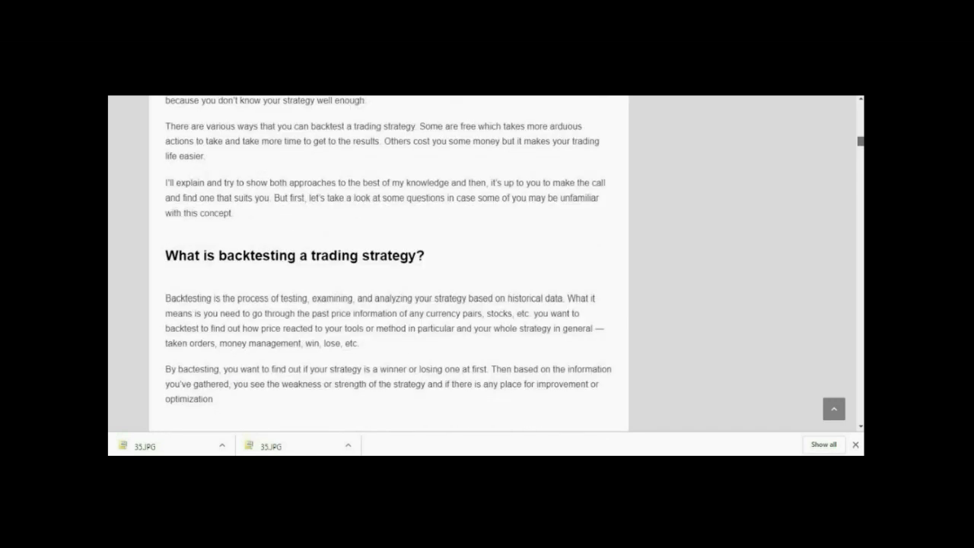
{"action": "scroll", "coordinate": [388, 263], "scroll_direction": "down", "scroll_amount": 8}
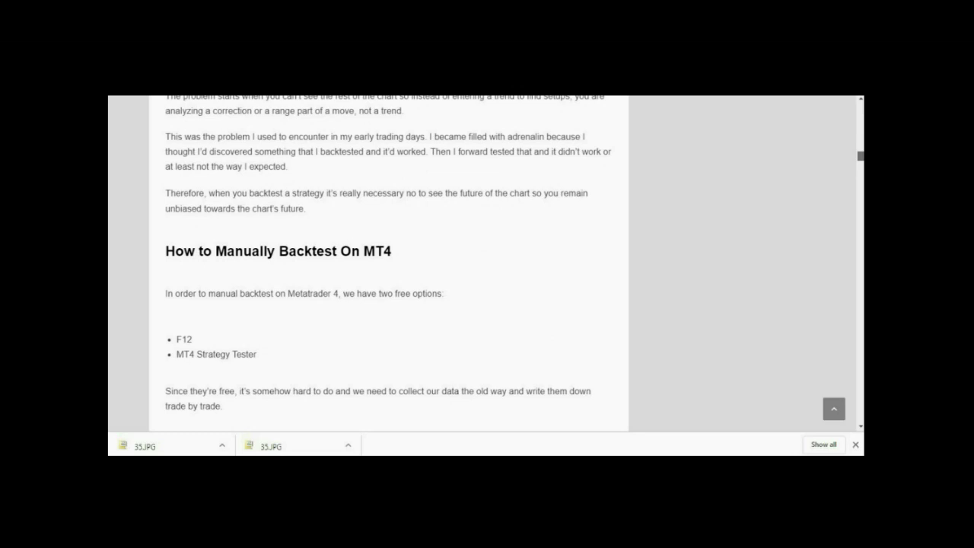
{"action": "scroll", "coordinate": [388, 262], "scroll_direction": "down", "scroll_amount": 1}
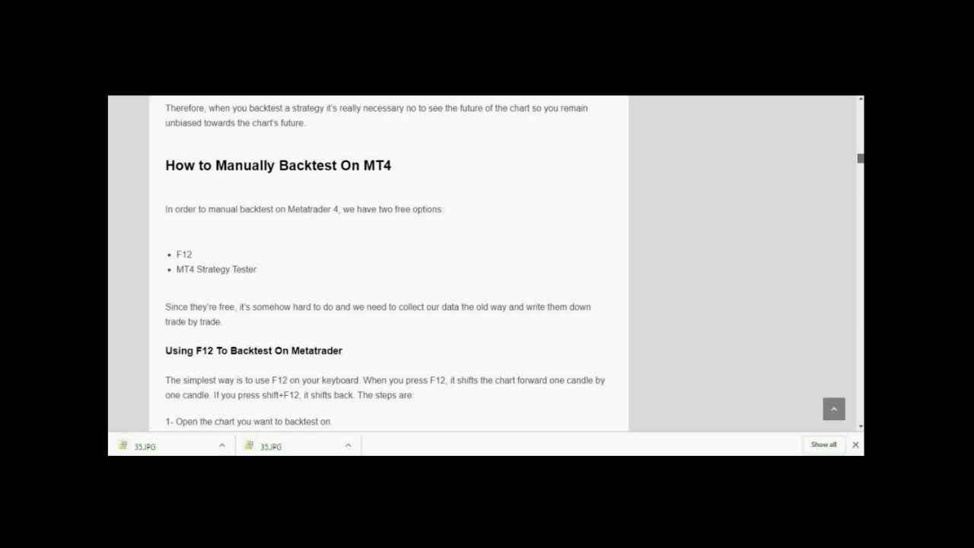
Review the article's section on backtesting on TradingView, including registration steps and free versus paid plans
{"action": "left_click_drag", "start_coordinate": [861, 162], "coordinate": [861, 209]}
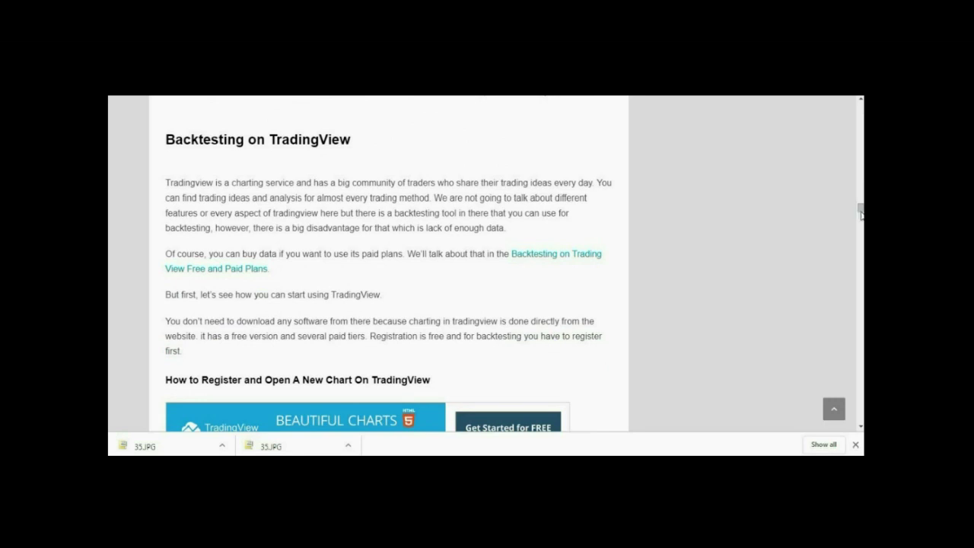
{"action": "left_click_drag", "start_coordinate": [860, 209], "coordinate": [861, 212]}
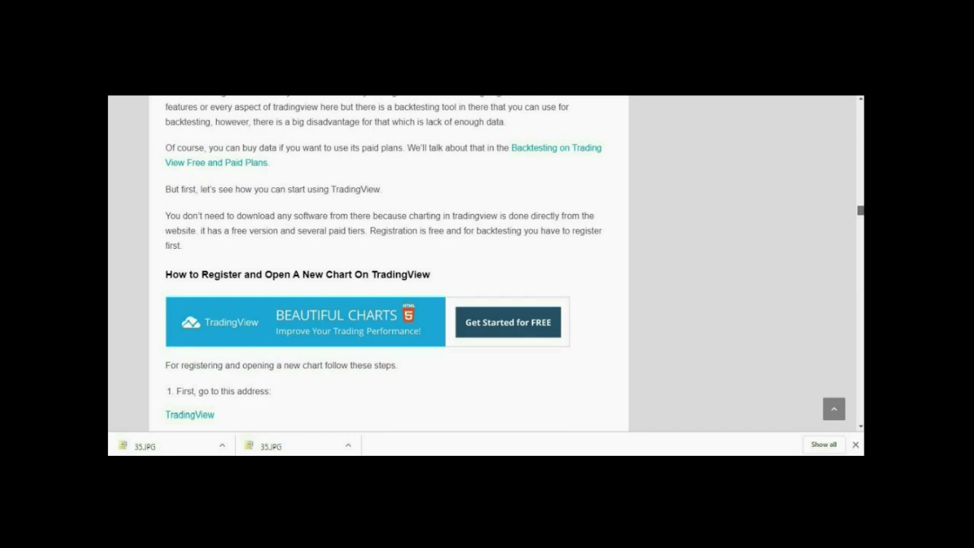
{"action": "left_click_drag", "start_coordinate": [860, 210], "coordinate": [861, 212]}
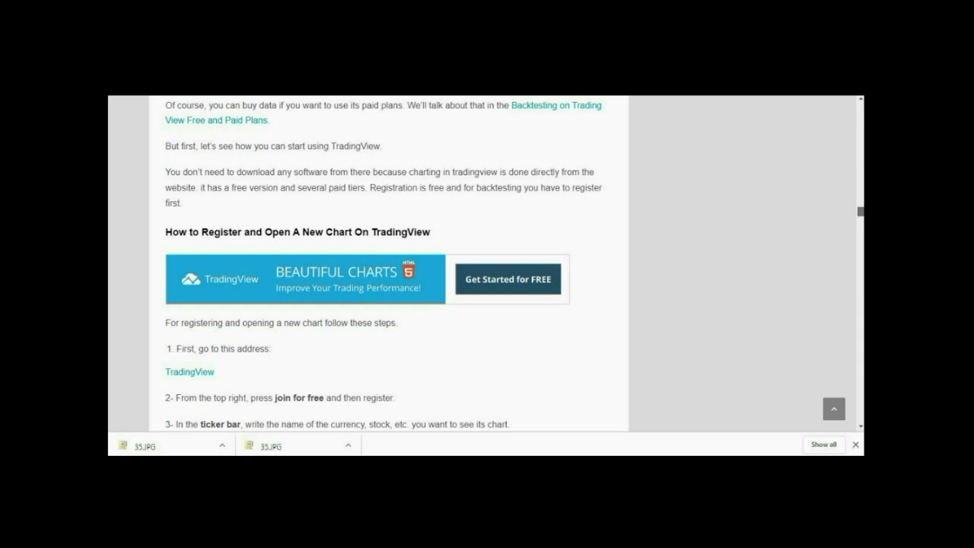
{"action": "left_click_drag", "start_coordinate": [861, 210], "coordinate": [861, 226]}
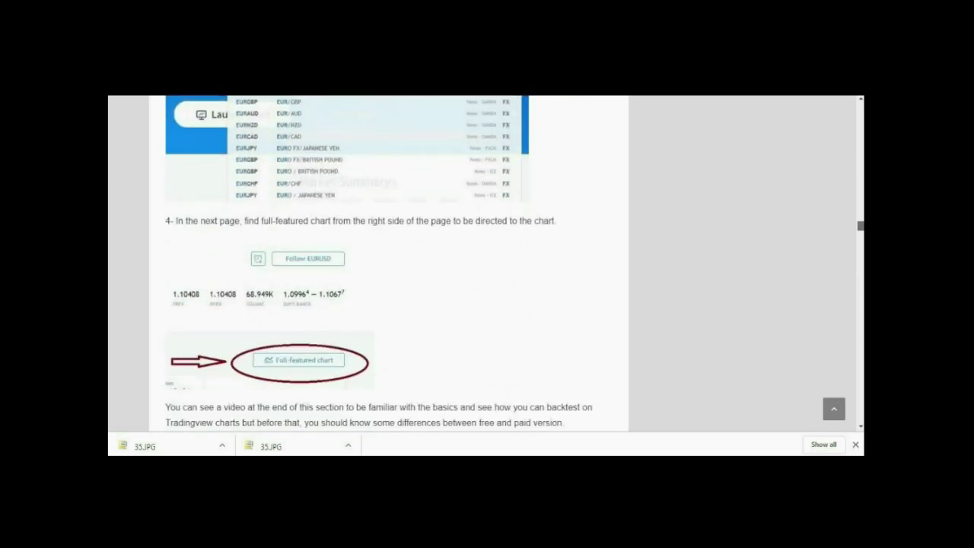
{"action": "scroll", "coordinate": [387, 266], "scroll_direction": "down", "scroll_amount": 6}
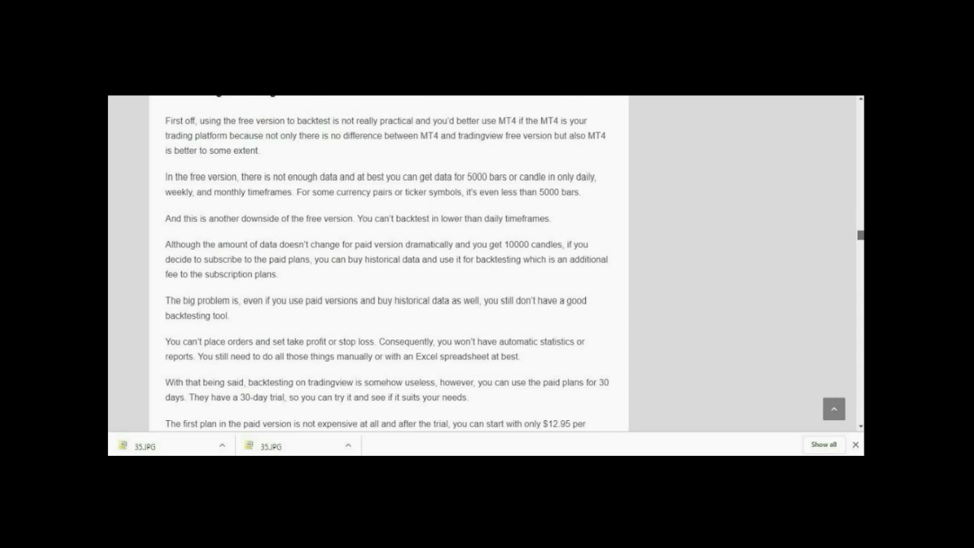
{"action": "scroll", "coordinate": [388, 265], "scroll_direction": "down", "scroll_amount": 8}
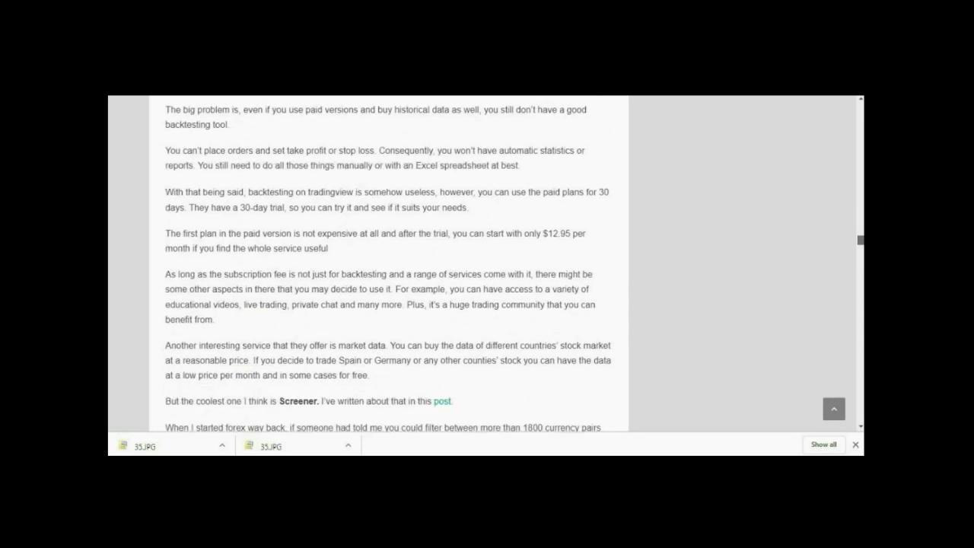
Review the article's sections on the Soft4fx Forex simulator and the Forex Tester backtesting software
{"action": "scroll", "coordinate": [388, 263], "scroll_direction": "down", "scroll_amount": 2}
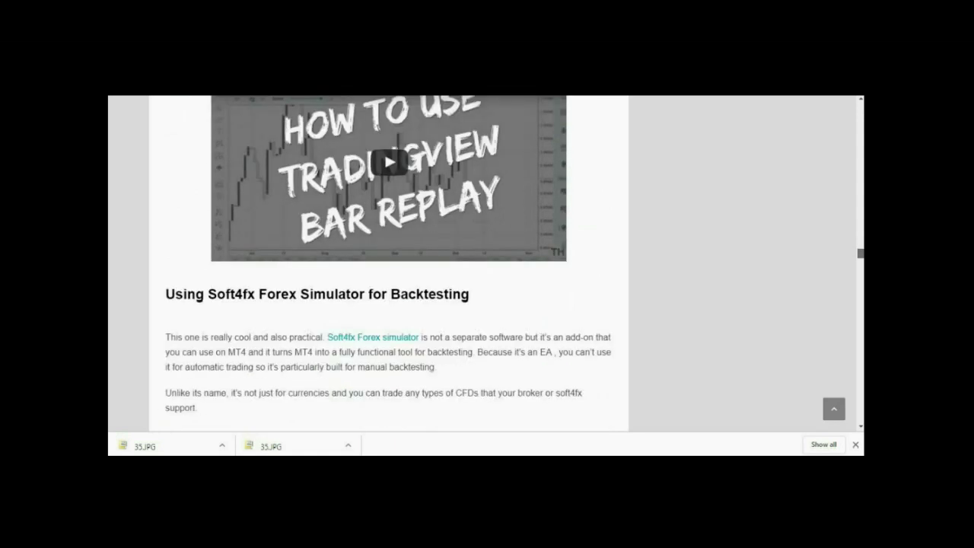
{"action": "scroll", "coordinate": [388, 262], "scroll_direction": "down", "scroll_amount": 3}
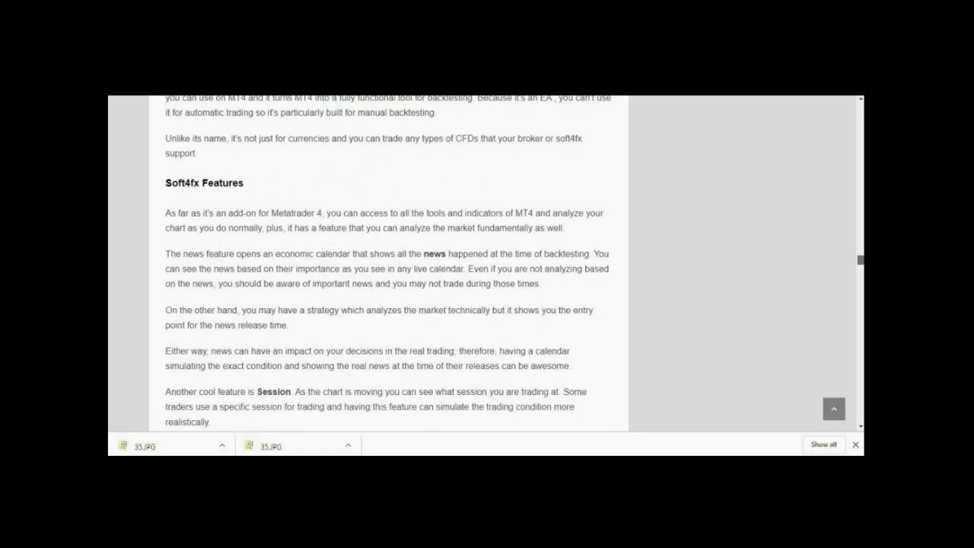
{"action": "scroll", "coordinate": [388, 263], "scroll_direction": "up", "scroll_amount": 3}
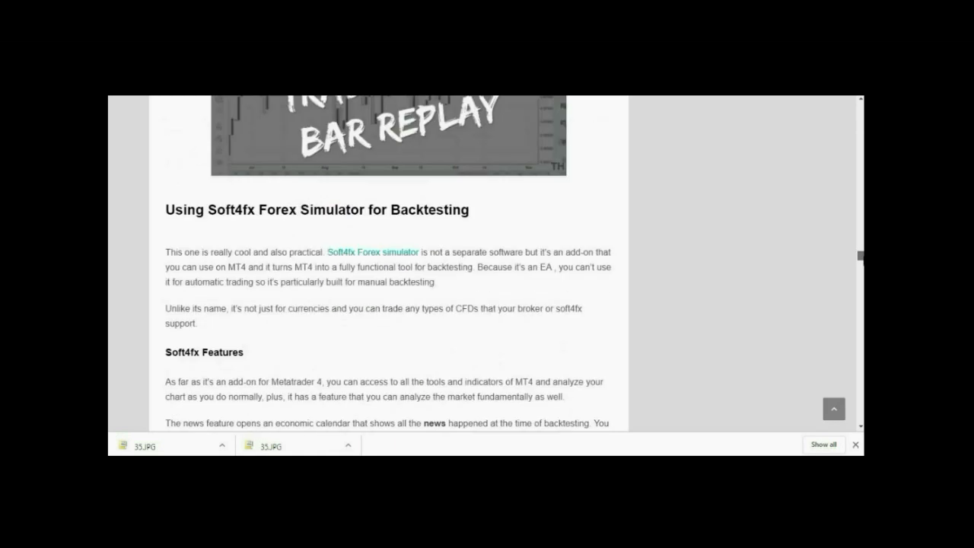
{"action": "scroll", "coordinate": [826, 256], "scroll_direction": "up", "scroll_amount": 1}
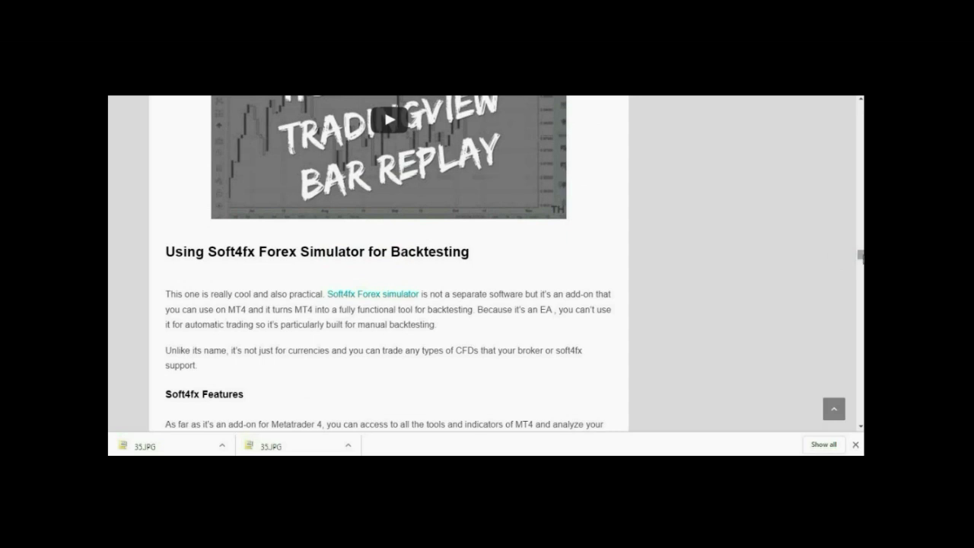
{"action": "left_click_drag", "start_coordinate": [861, 257], "coordinate": [861, 312]}
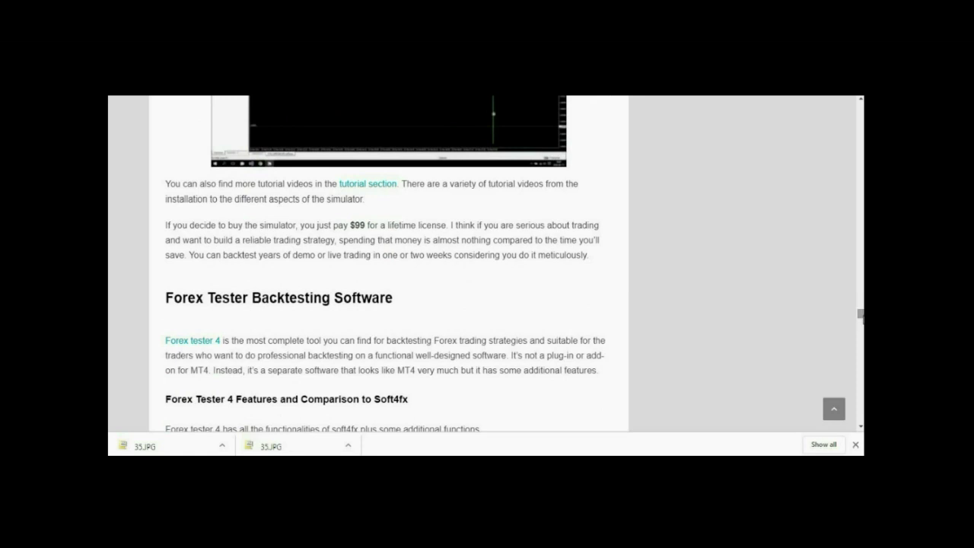
{"action": "left_click_drag", "start_coordinate": [860, 313], "coordinate": [860, 315]}
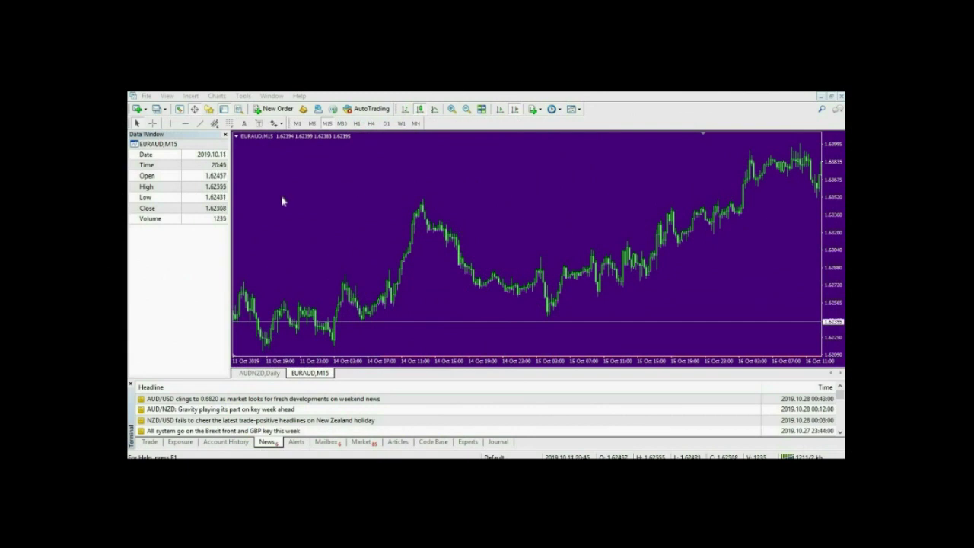
Close the Data Window and the Terminal in MetaTrader 4 to give the EURAUD chart more room
{"action": "left_click", "coordinate": [225, 134]}
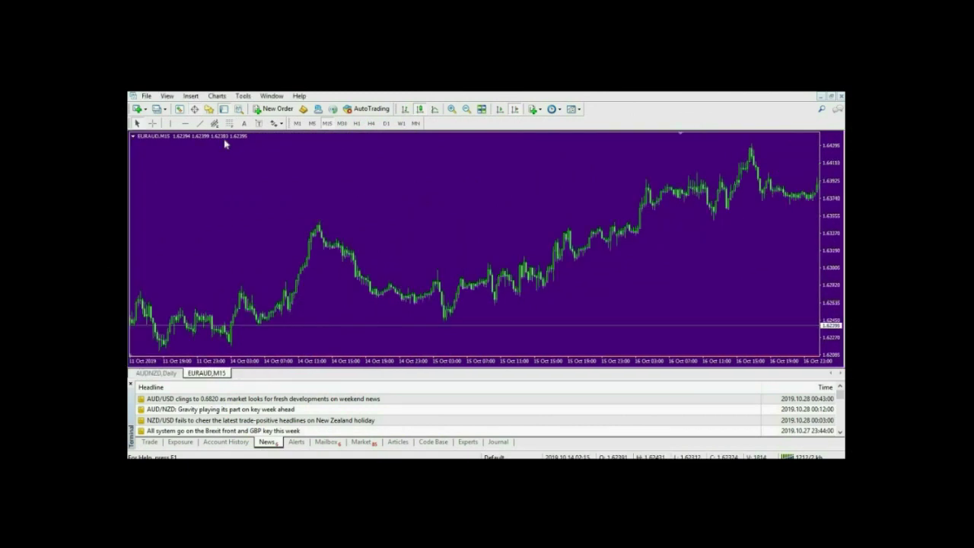
{"action": "left_click", "coordinate": [131, 386]}
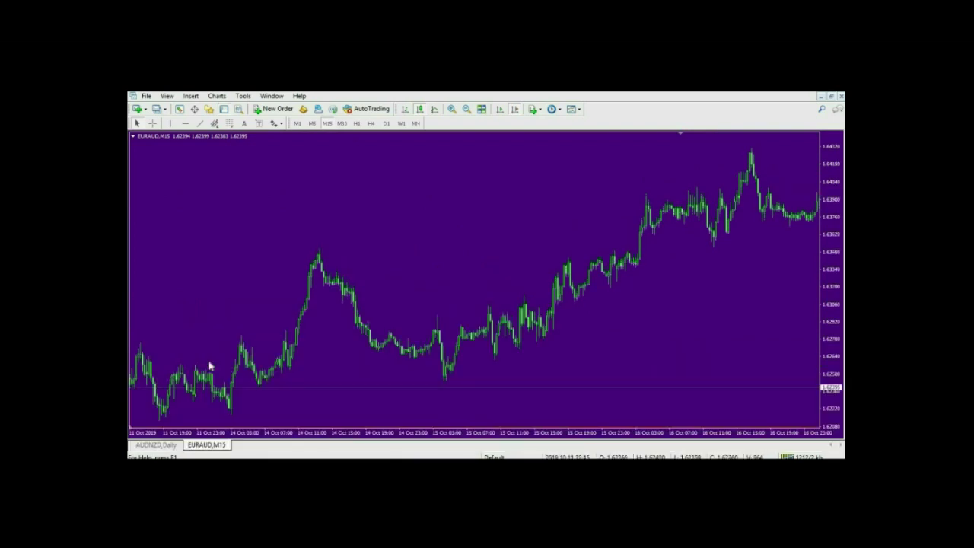
Show the Strategy Tester below the EURAUD chart and enlarge its area so all settings fit
{"action": "left_click", "coordinate": [238, 111]}
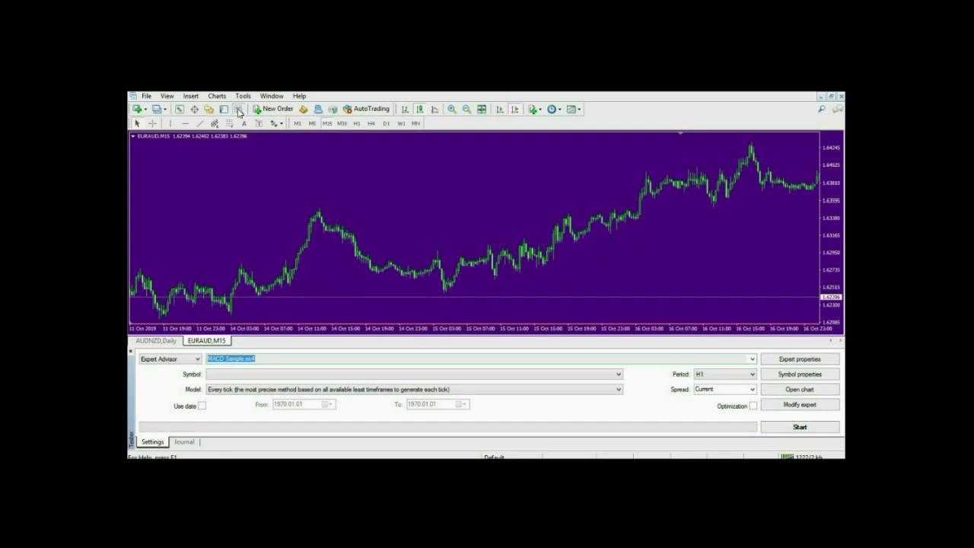
{"action": "left_click", "coordinate": [239, 112]}
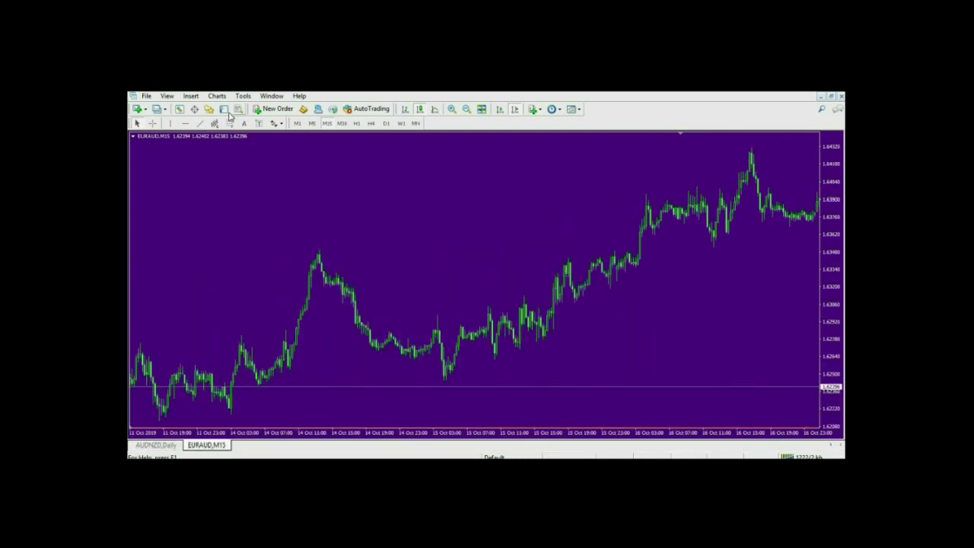
{"action": "left_click", "coordinate": [170, 97]}
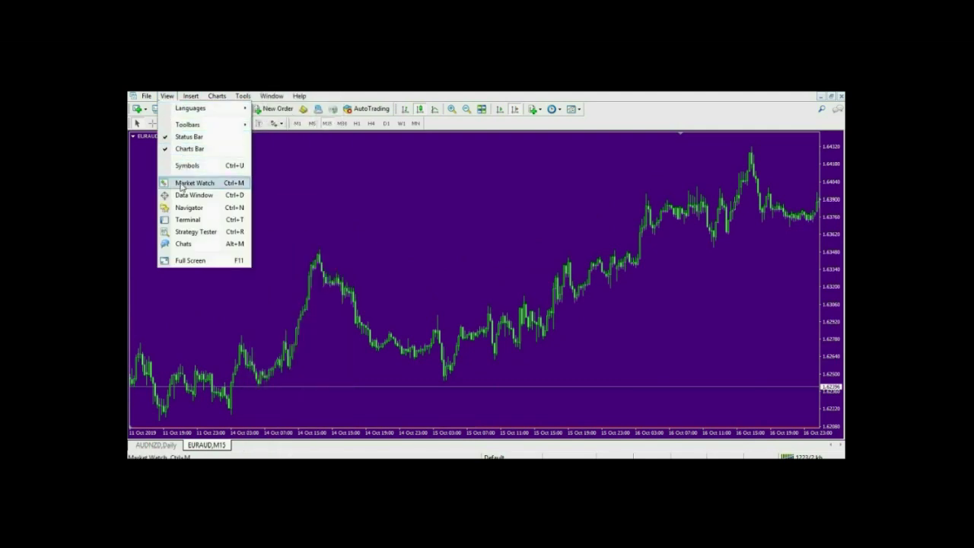
{"action": "left_click", "coordinate": [190, 233]}
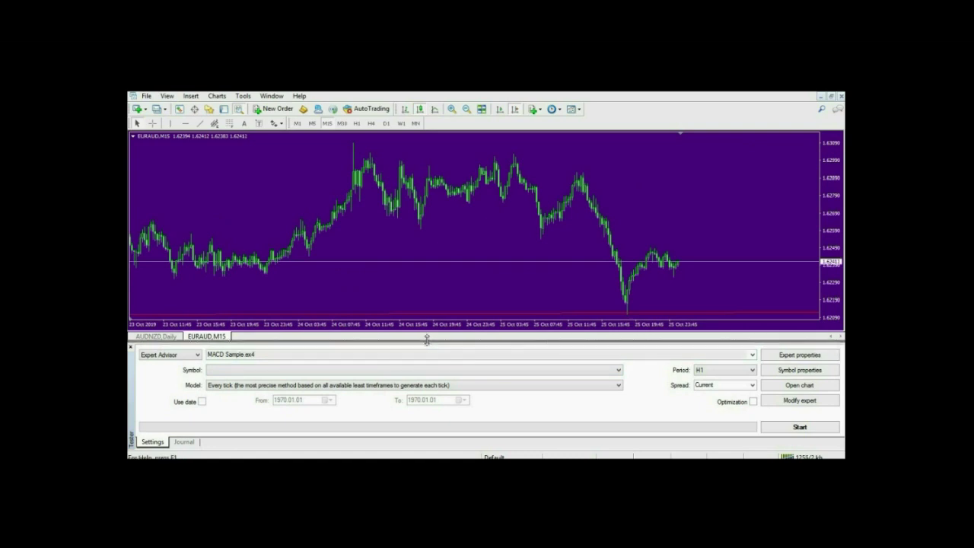
{"action": "left_click_drag", "start_coordinate": [429, 330], "coordinate": [428, 316]}
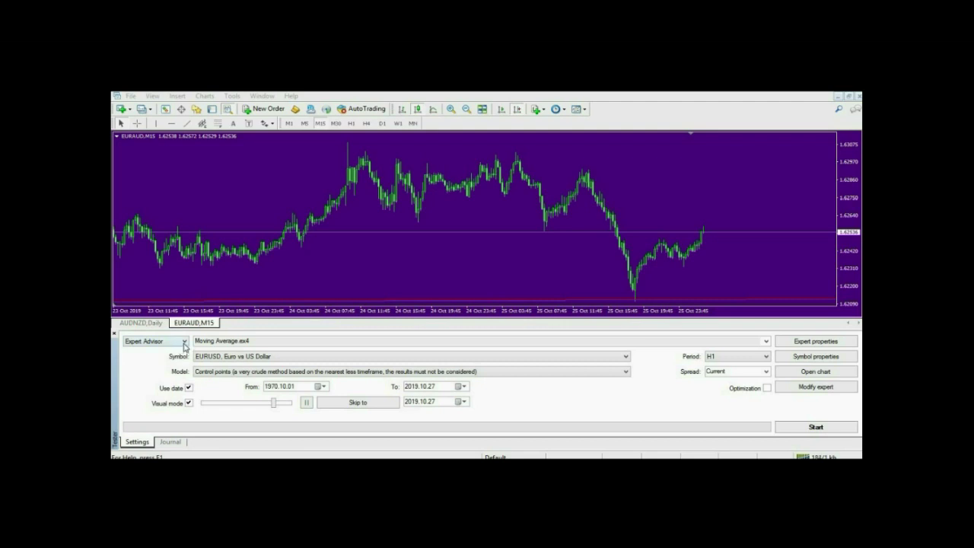
Set the test type to Indicator, keeping the period at H1 and the spread at Current
{"action": "left_click", "coordinate": [185, 342]}
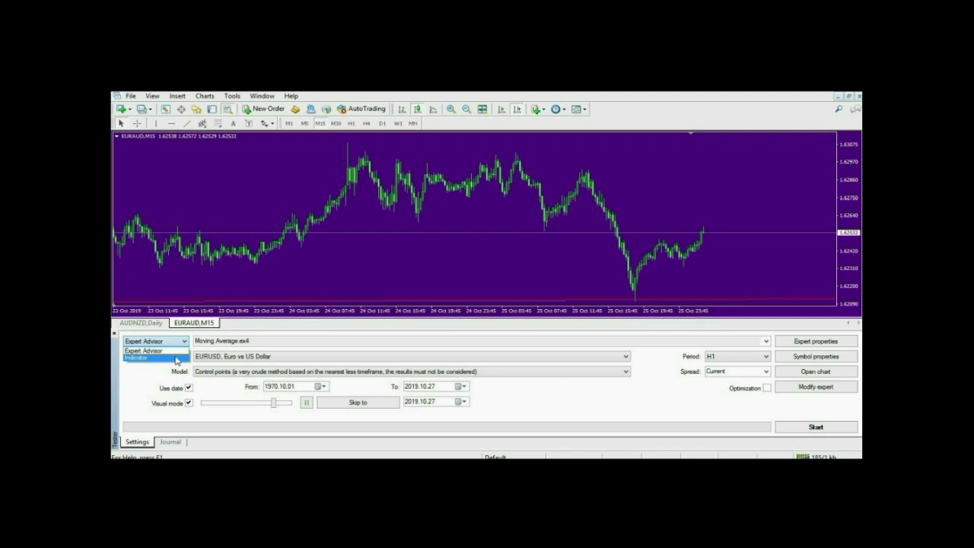
{"action": "left_click", "coordinate": [176, 358]}
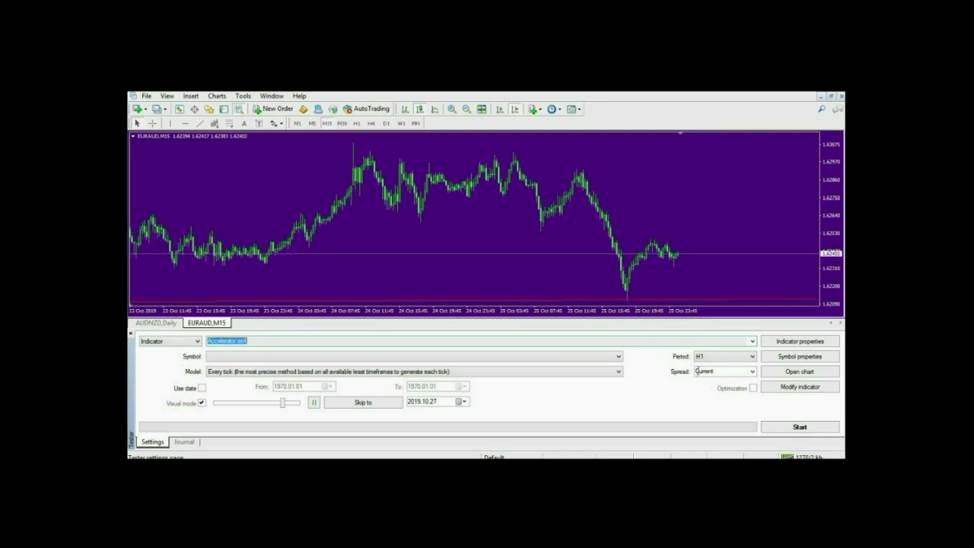
{"action": "left_click", "coordinate": [751, 359]}
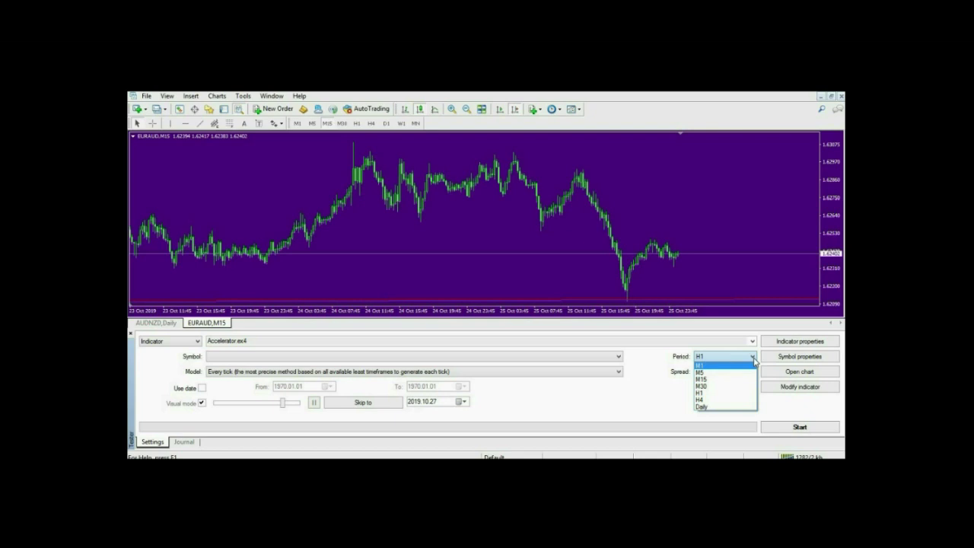
{"action": "left_click", "coordinate": [754, 359]}
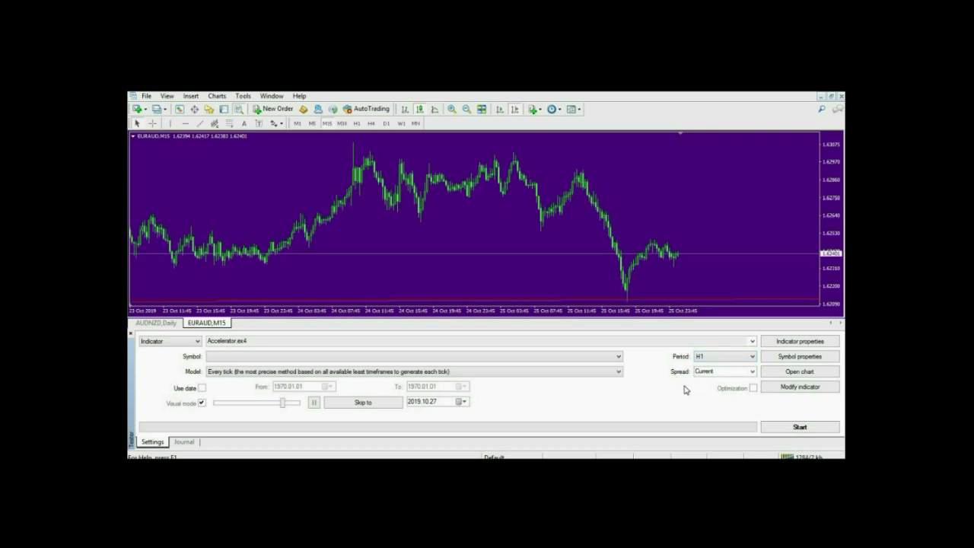
{"action": "left_click", "coordinate": [752, 372]}
{"action": "left_click", "coordinate": [721, 381]}
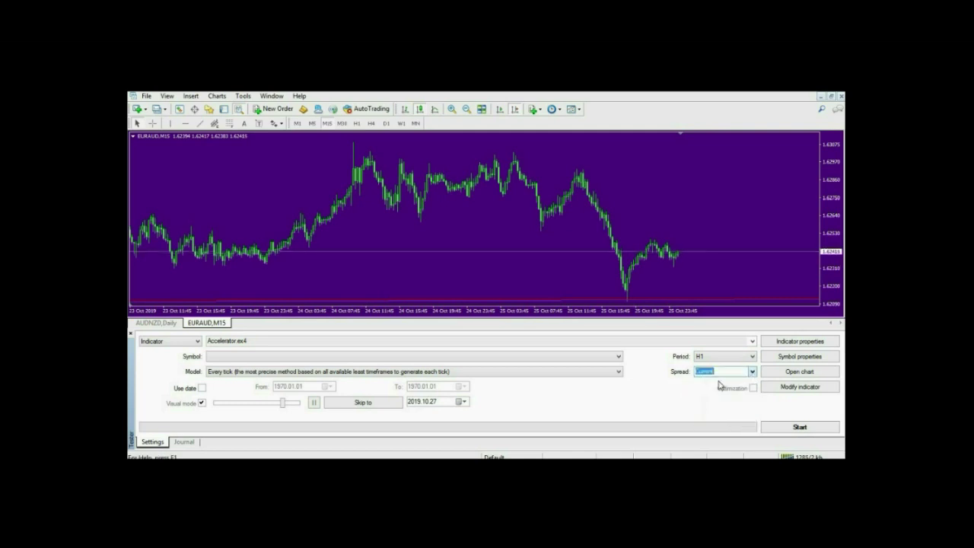
Choose EURUSD, Euro vs US Dollar as the test symbol and Control points as the model
{"action": "left_click", "coordinate": [619, 357]}
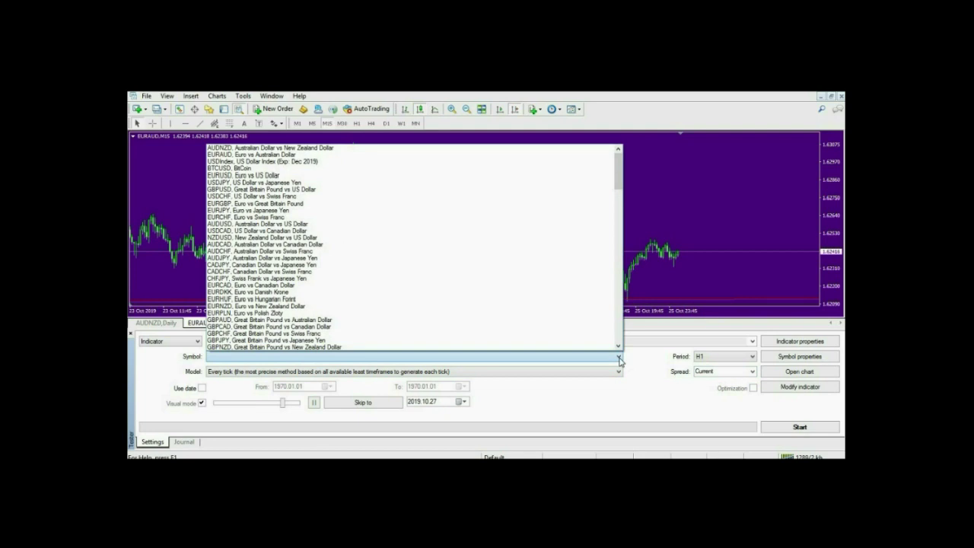
{"action": "left_click", "coordinate": [395, 176]}
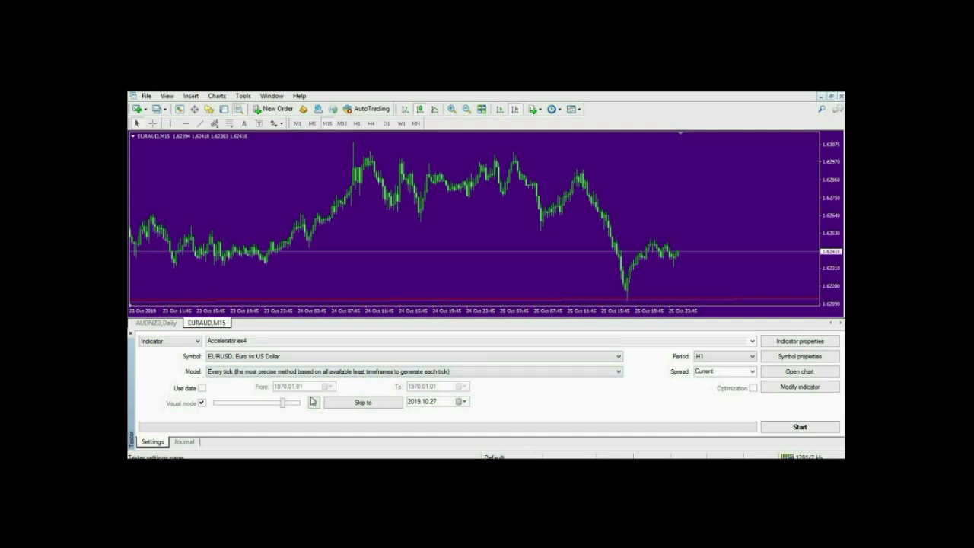
{"action": "left_click", "coordinate": [618, 372]}
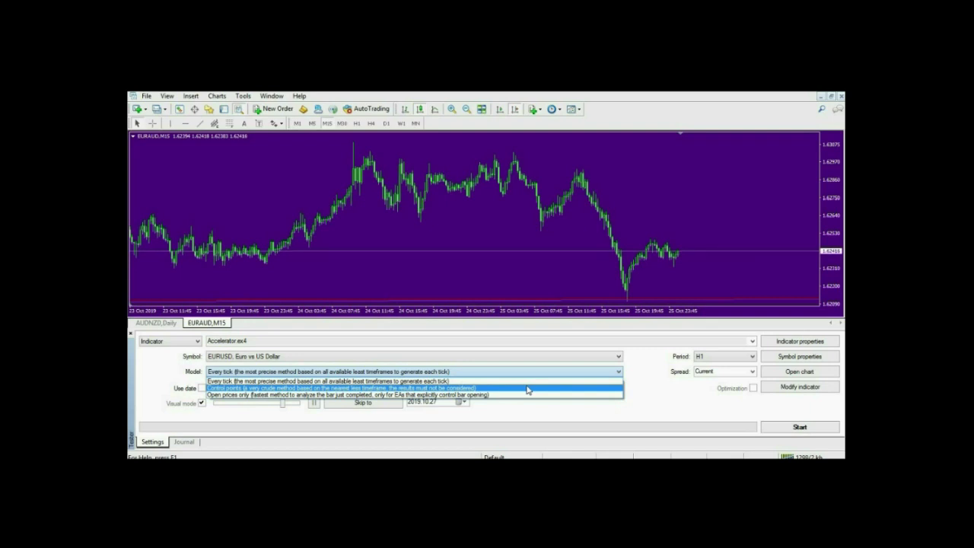
{"action": "left_click", "coordinate": [528, 389]}
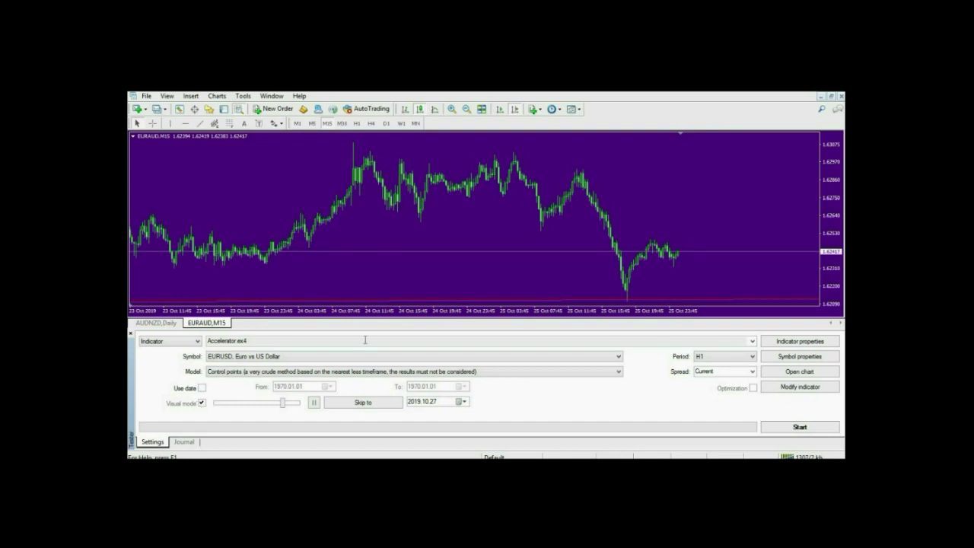
Restrict the test to a date range and set its start date to 2018.01.01
{"action": "left_click", "coordinate": [202, 389]}
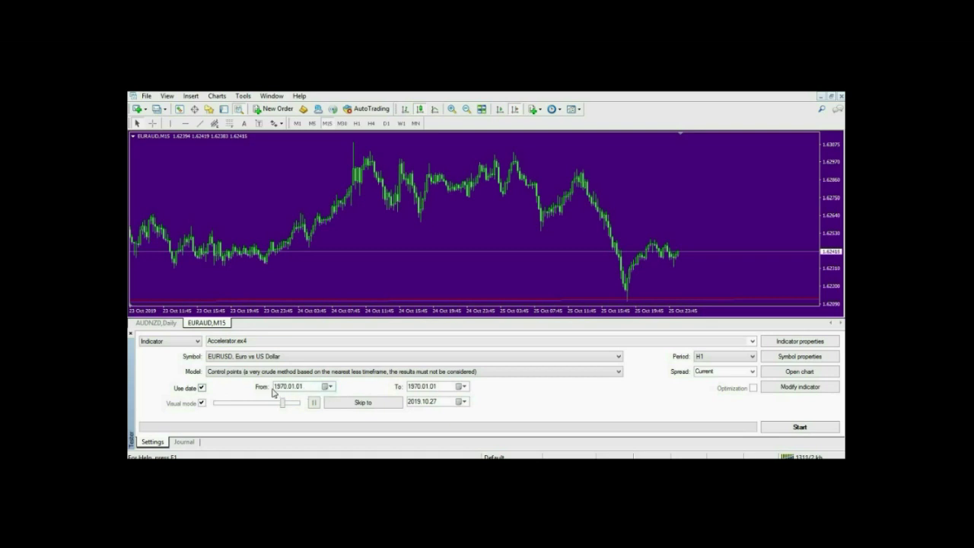
{"action": "left_click", "coordinate": [328, 387]}
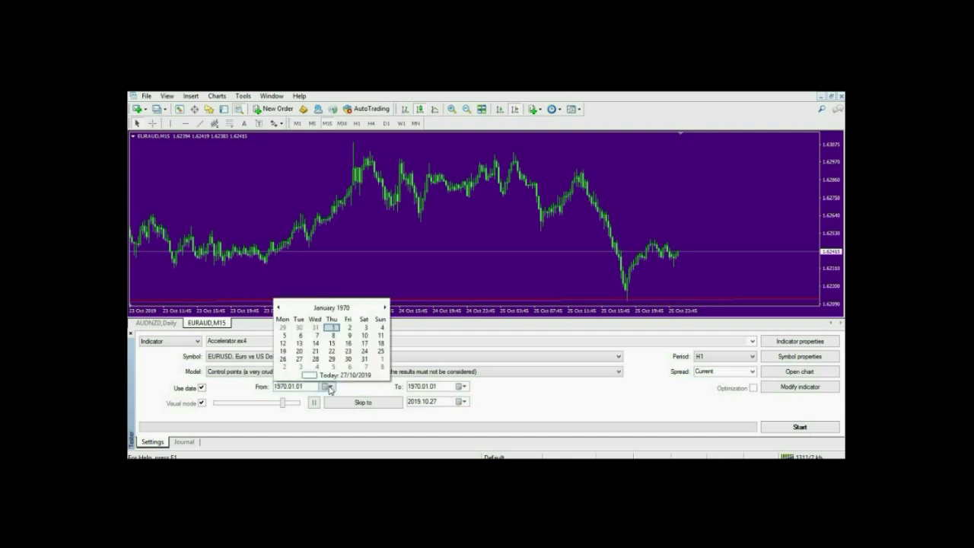
{"action": "left_click", "coordinate": [385, 308]}
{"action": "left_click", "coordinate": [385, 307]}
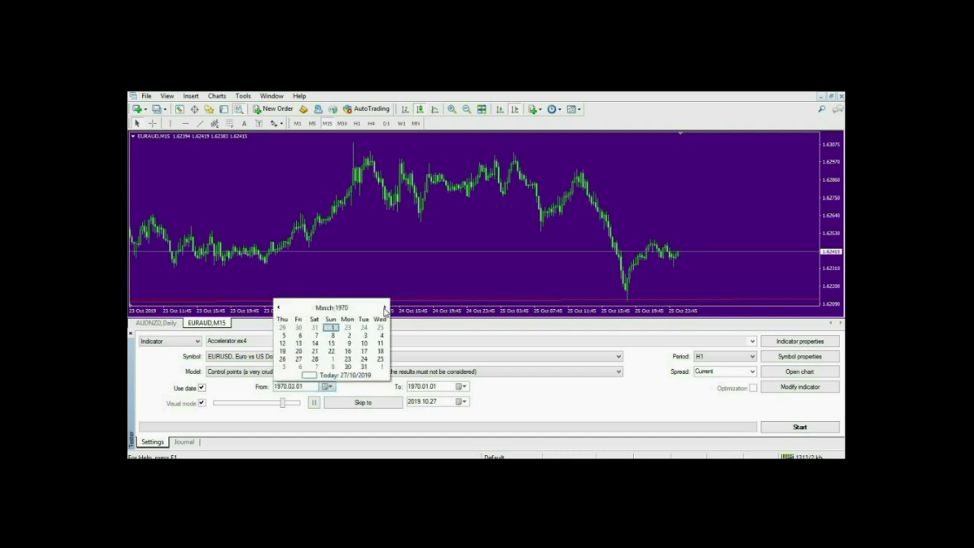
{"action": "left_click", "coordinate": [385, 307]}
{"action": "left_click", "coordinate": [385, 308]}
{"action": "left_click", "coordinate": [385, 307]}
{"action": "left_click", "coordinate": [385, 308]}
{"action": "left_click", "coordinate": [385, 308]}
{"action": "left_click", "coordinate": [386, 307]}
{"action": "left_click", "coordinate": [385, 307]}
{"action": "left_click", "coordinate": [385, 307]}
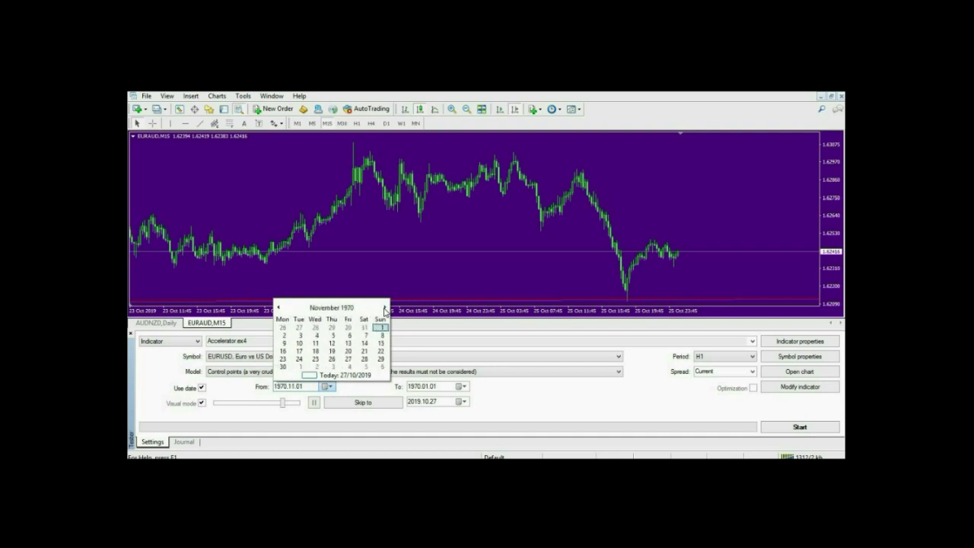
{"action": "left_click", "coordinate": [325, 308]}
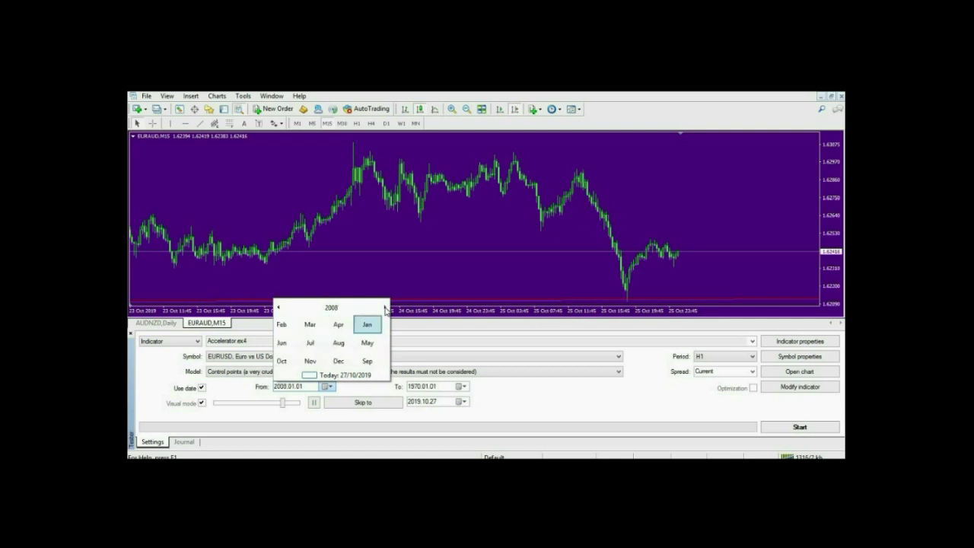
{"action": "left_click", "coordinate": [385, 307]}
{"action": "left_click", "coordinate": [385, 308]}
{"action": "left_click", "coordinate": [385, 307]}
{"action": "left_click", "coordinate": [385, 308]}
{"action": "left_click", "coordinate": [385, 307]}
{"action": "left_click", "coordinate": [385, 307]}
{"action": "left_click", "coordinate": [385, 307]}
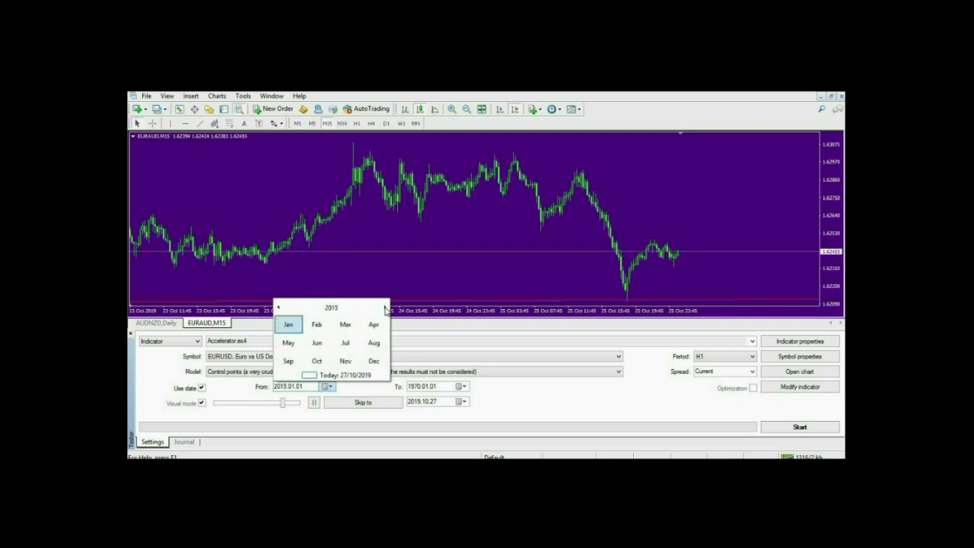
{"action": "left_click", "coordinate": [385, 307]}
{"action": "left_click", "coordinate": [385, 308]}
{"action": "left_click", "coordinate": [295, 327]}
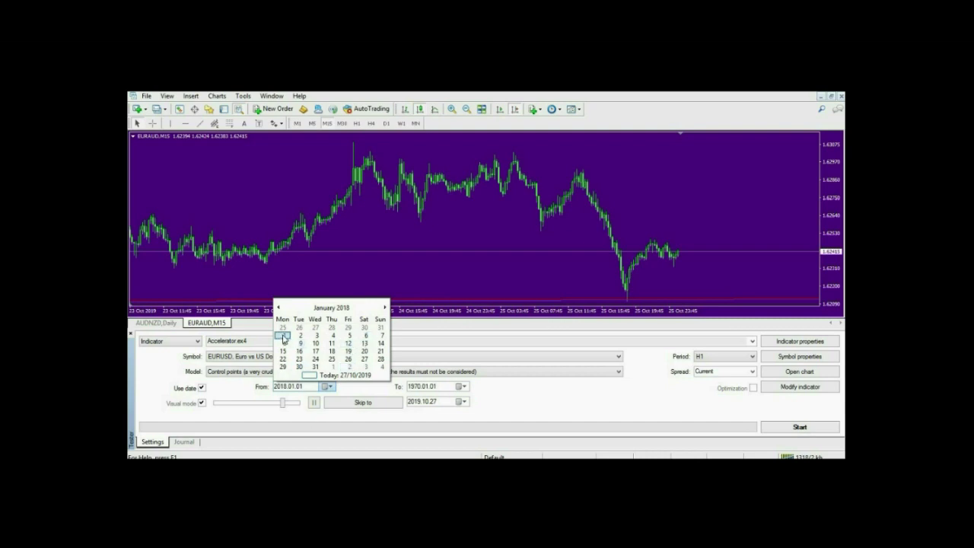
{"action": "left_click", "coordinate": [283, 335]}
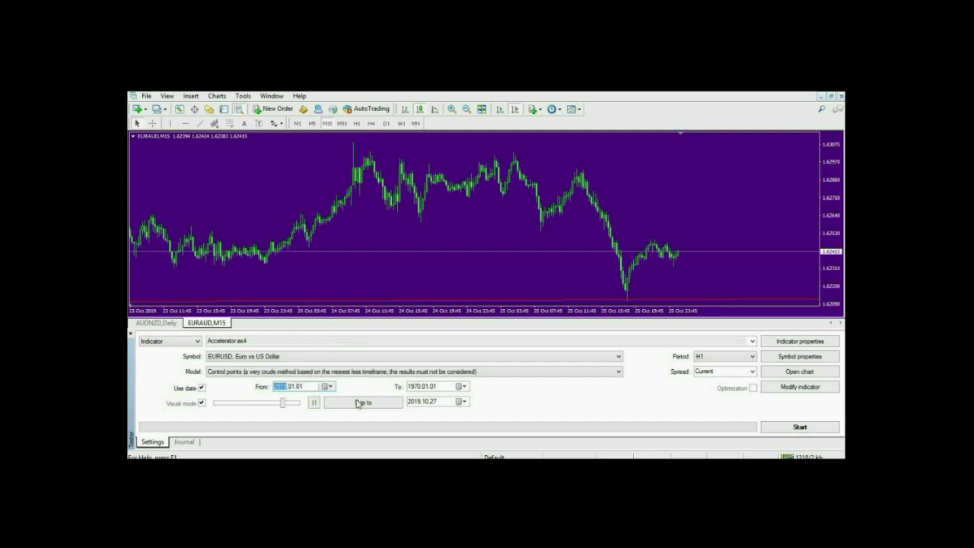
Set the end date of the test range to today's date, 2019.10.27
{"action": "left_click", "coordinate": [463, 387]}
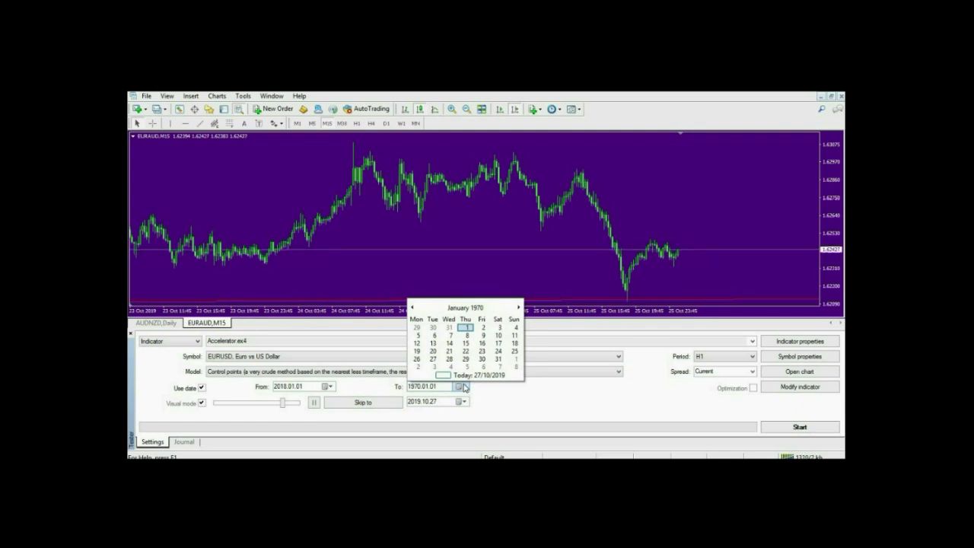
{"action": "left_click", "coordinate": [465, 376]}
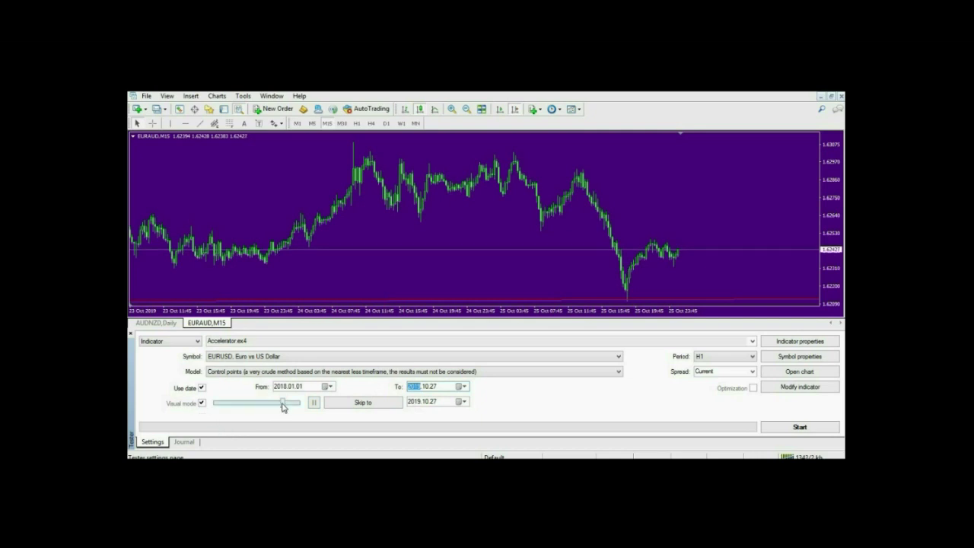
{"action": "mouse_move", "coordinate": [283, 407]}
{"action": "left_mouse_down"}
{"action": "mouse_move", "coordinate": [233, 404]}
{"action": "mouse_move", "coordinate": [288, 408]}
{"action": "left_mouse_up"}
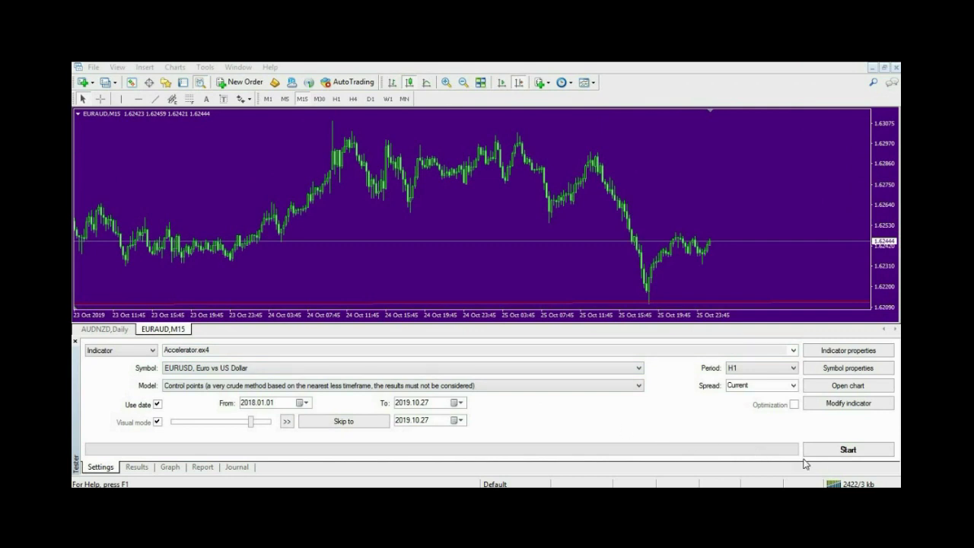
Start the EURUSD H1 visual test, then let the playback run briefly and pause it
{"action": "left_click", "coordinate": [814, 452]}
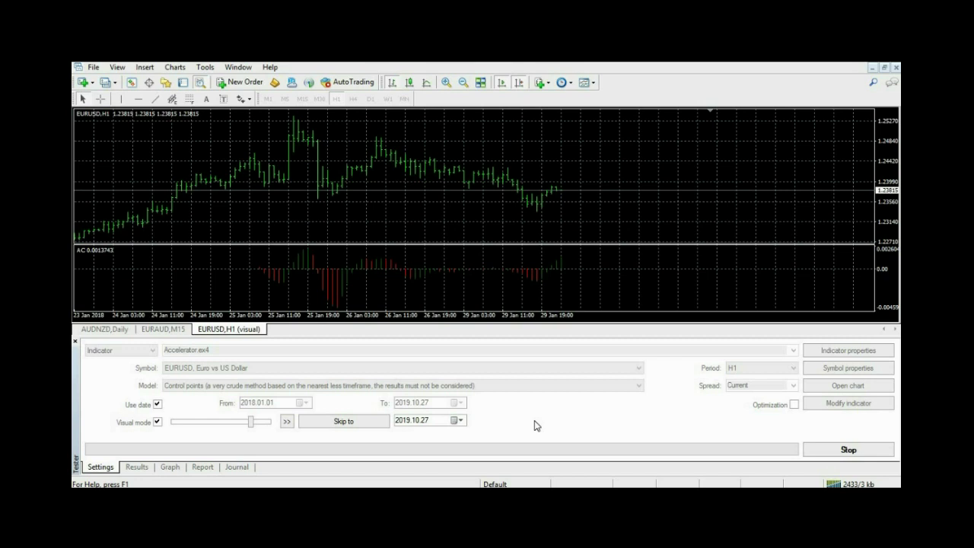
{"action": "left_click", "coordinate": [287, 422]}
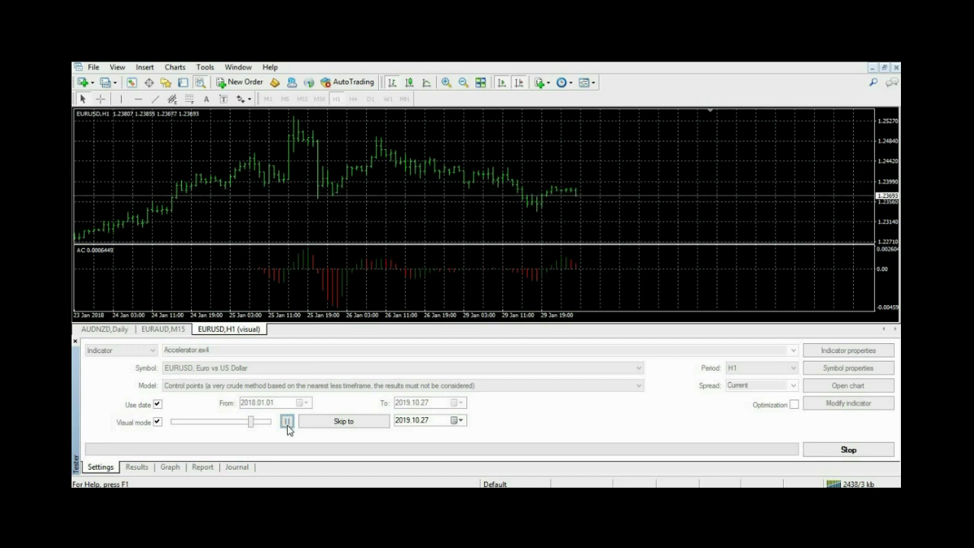
{"action": "left_click", "coordinate": [287, 422]}
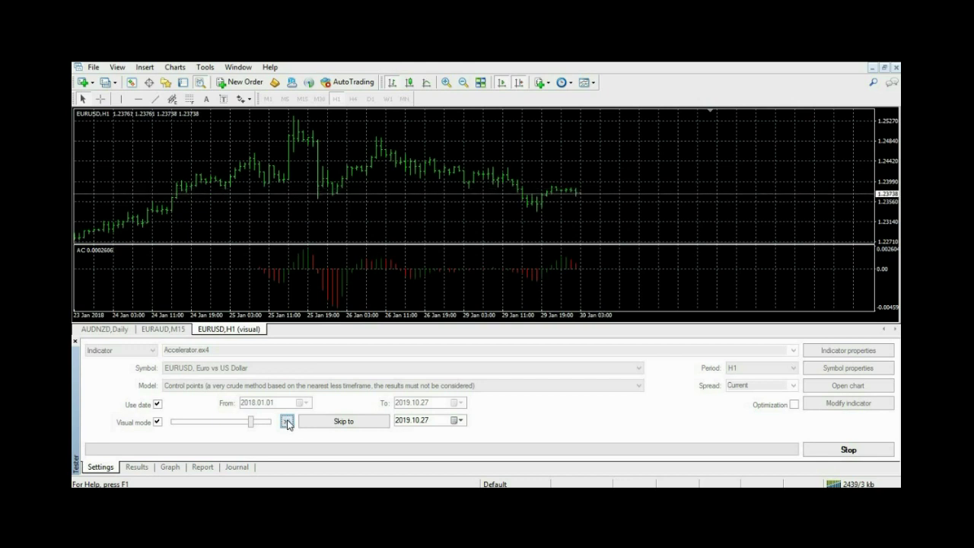
Hide the grid on the visual test chart and display the prices as candlesticks, zoomed out one level
{"action": "right_click", "coordinate": [458, 150]}
{"action": "left_click", "coordinate": [472, 253]}
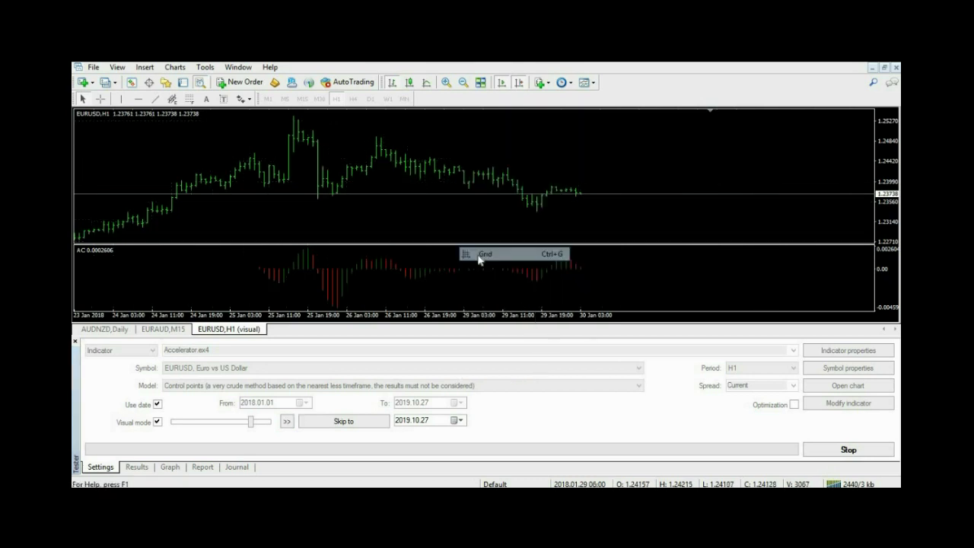
{"action": "left_click", "coordinate": [409, 82]}
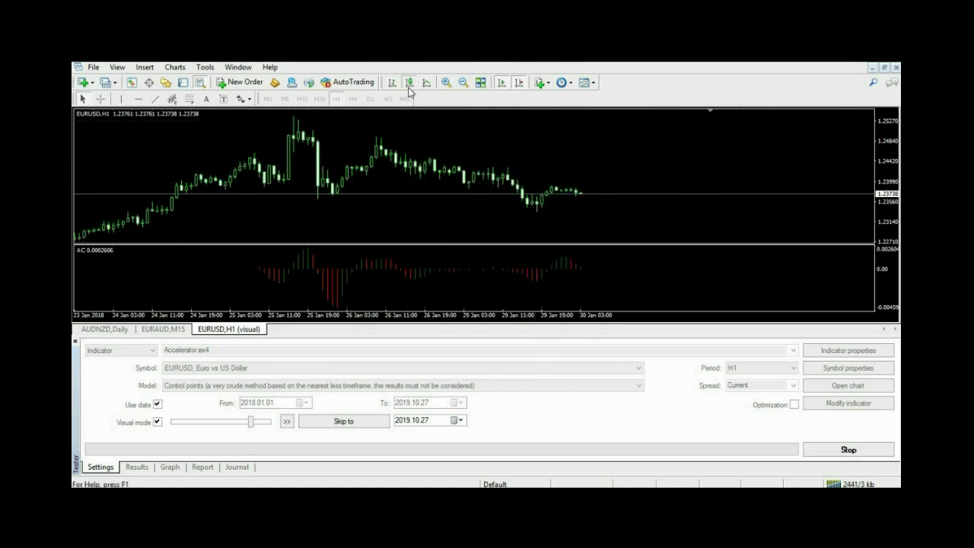
{"action": "left_click", "coordinate": [463, 83]}
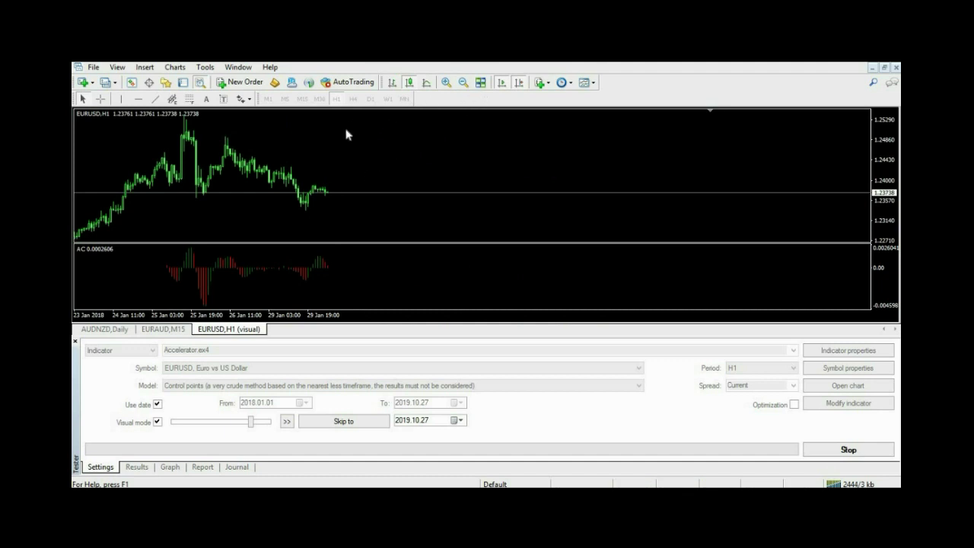
{"action": "middle_click", "coordinate": [328, 199]}
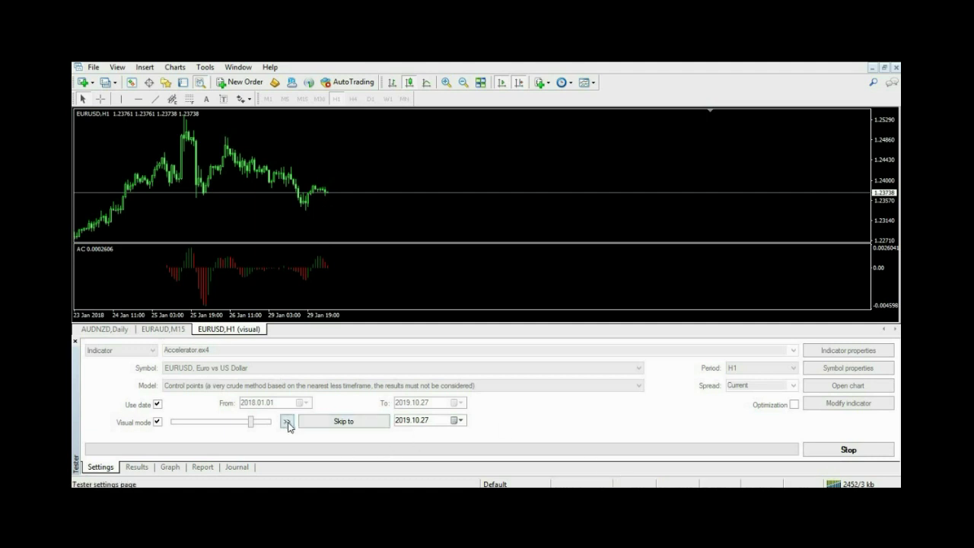
Add a Moving Average trend indicator with its default settings to the EURUSD visual chart
{"action": "right_click", "coordinate": [319, 268]}
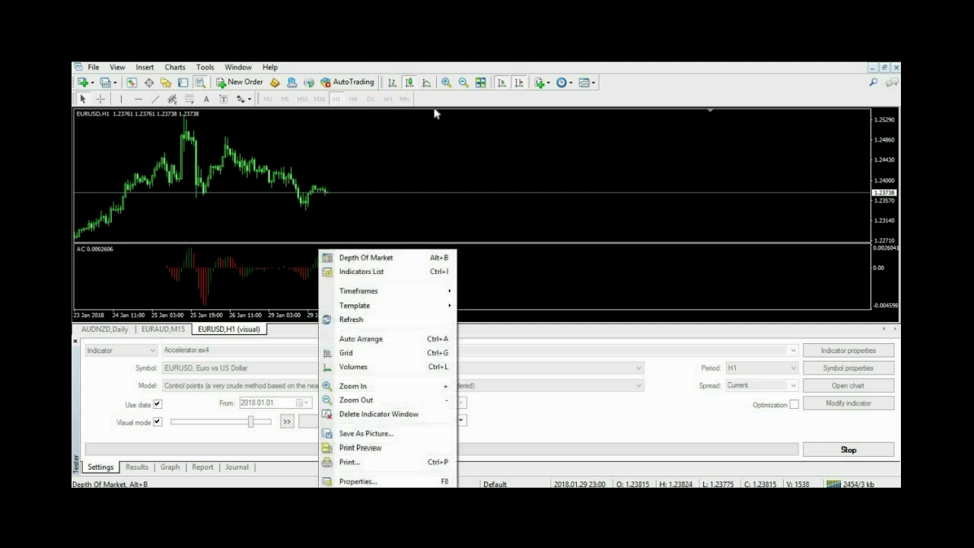
{"action": "left_click", "coordinate": [540, 82]}
{"action": "left_click", "coordinate": [540, 82]}
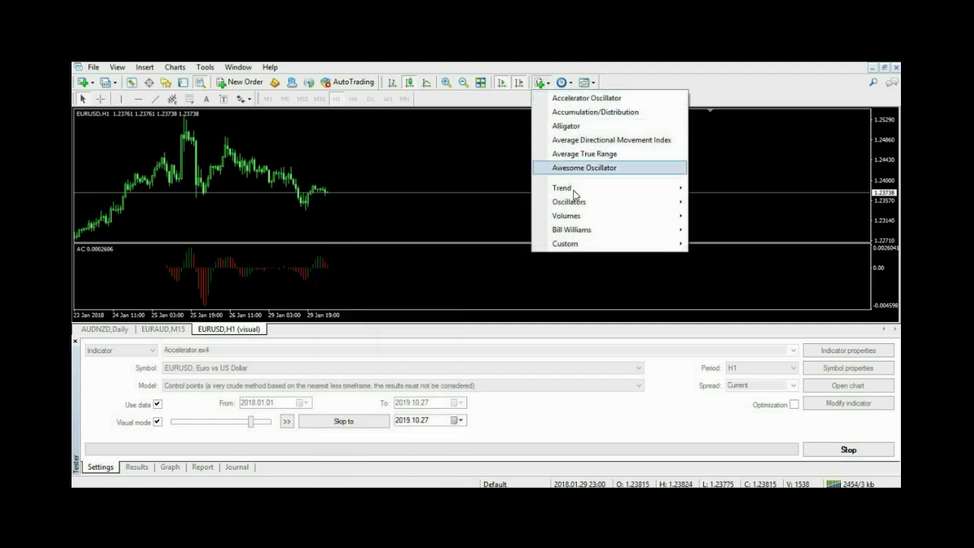
{"action": "mouse_move", "coordinate": [599, 191]}
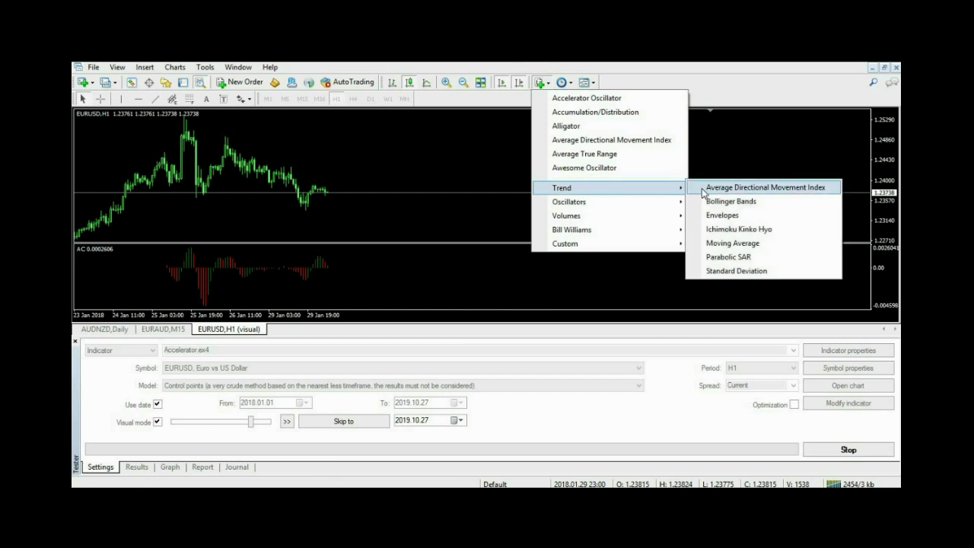
{"action": "left_click", "coordinate": [727, 243]}
{"action": "left_click", "coordinate": [493, 330]}
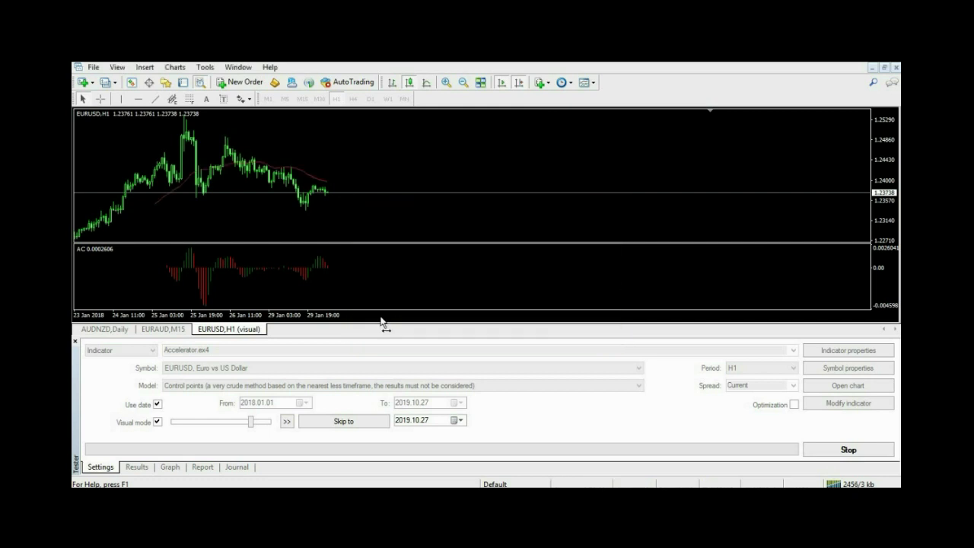
{"action": "left_click", "coordinate": [547, 84]}
{"action": "mouse_move", "coordinate": [602, 207]}
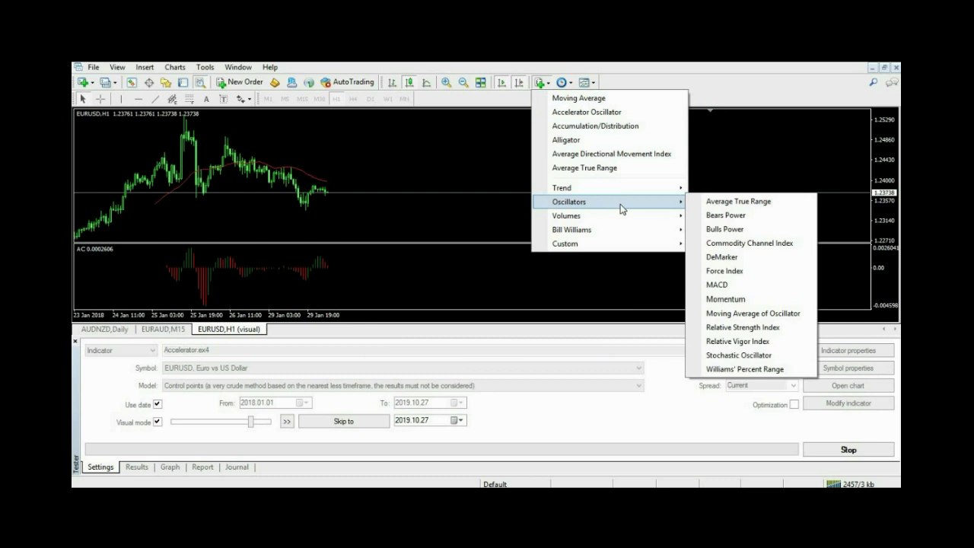
{"action": "left_click", "coordinate": [340, 168]}
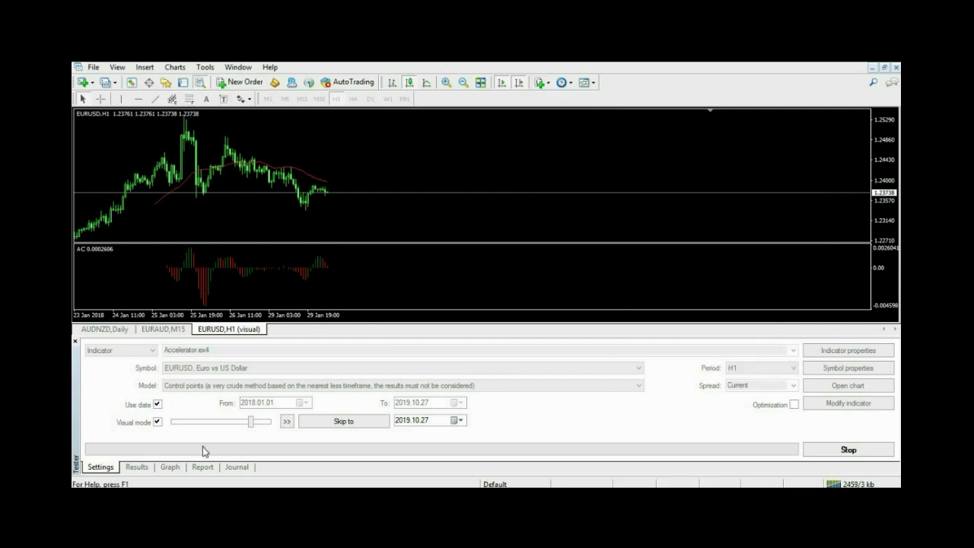
Resume the visual playback and raise its speed to nearly the maximum
{"action": "left_click", "coordinate": [286, 423]}
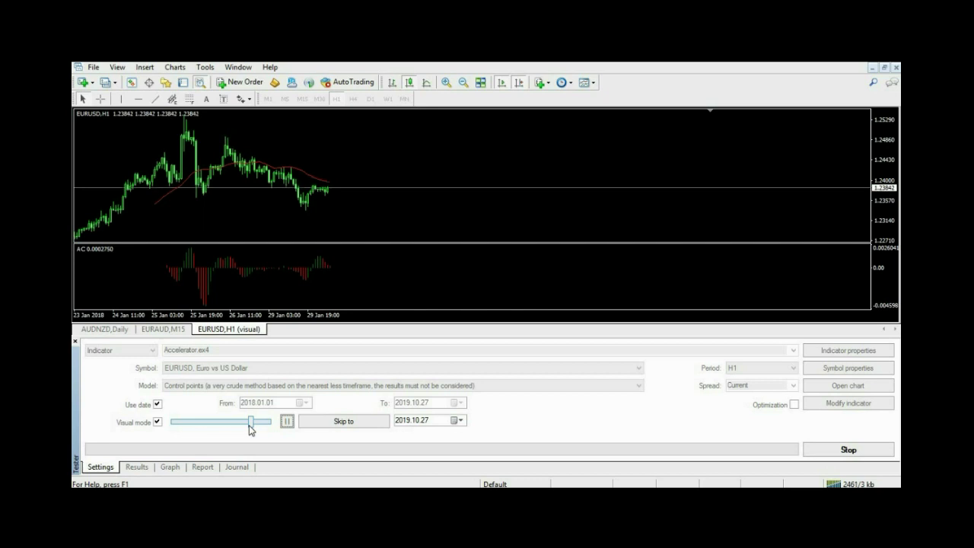
{"action": "left_click_drag", "start_coordinate": [251, 428], "coordinate": [262, 428]}
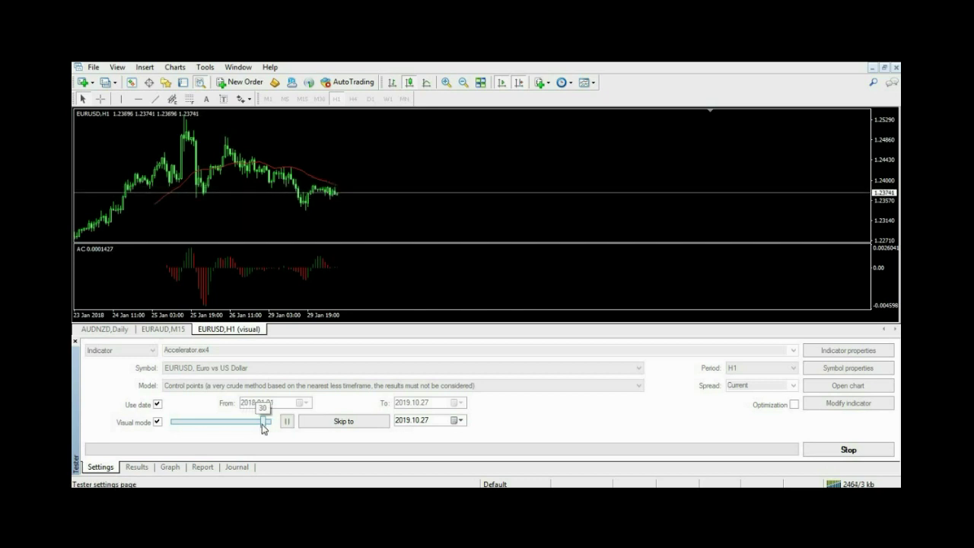
{"action": "left_click_drag", "start_coordinate": [265, 428], "coordinate": [267, 429]}
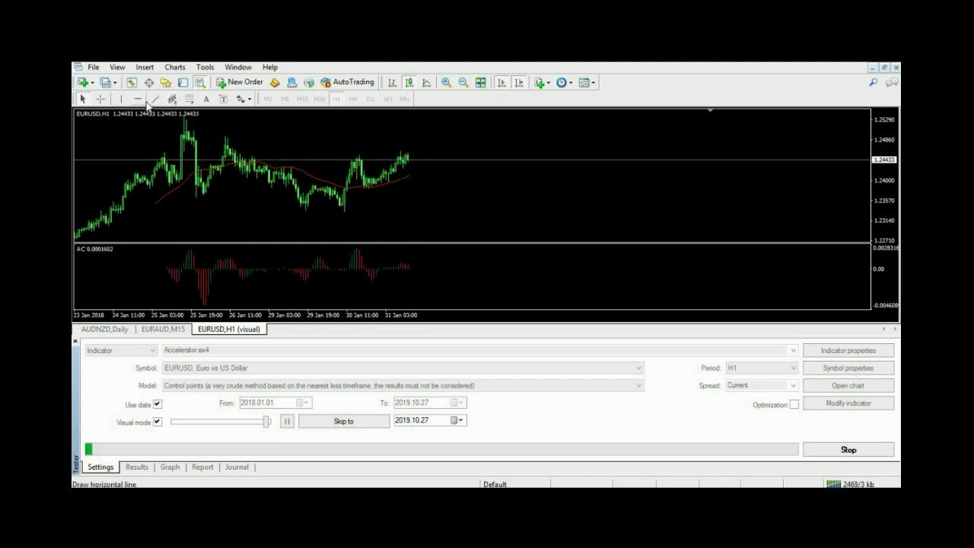
Draw a descending trendline from the 25 January high to the latest candles, and advance the playback a few candles before pausing it
{"action": "left_click_drag", "start_coordinate": [191, 132], "coordinate": [409, 163]}
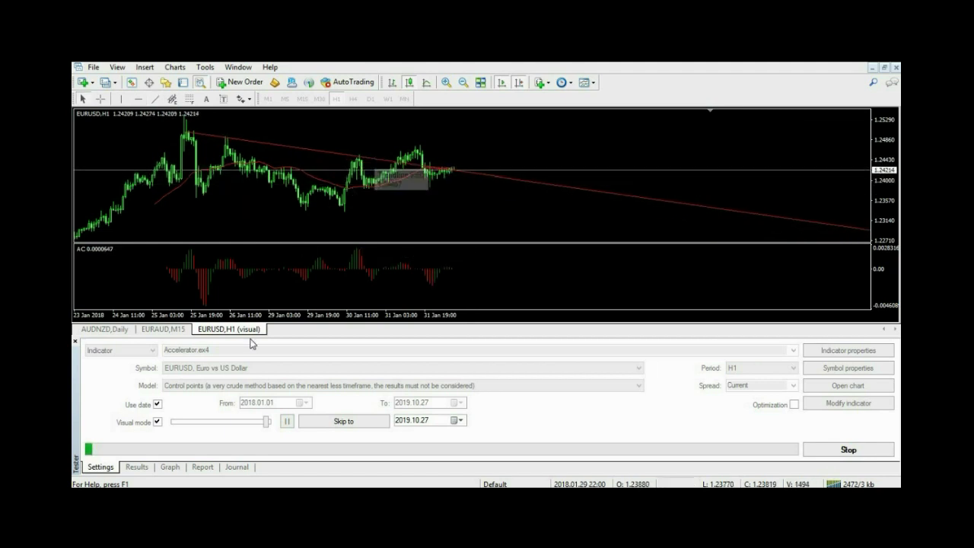
{"action": "left_click", "coordinate": [287, 422]}
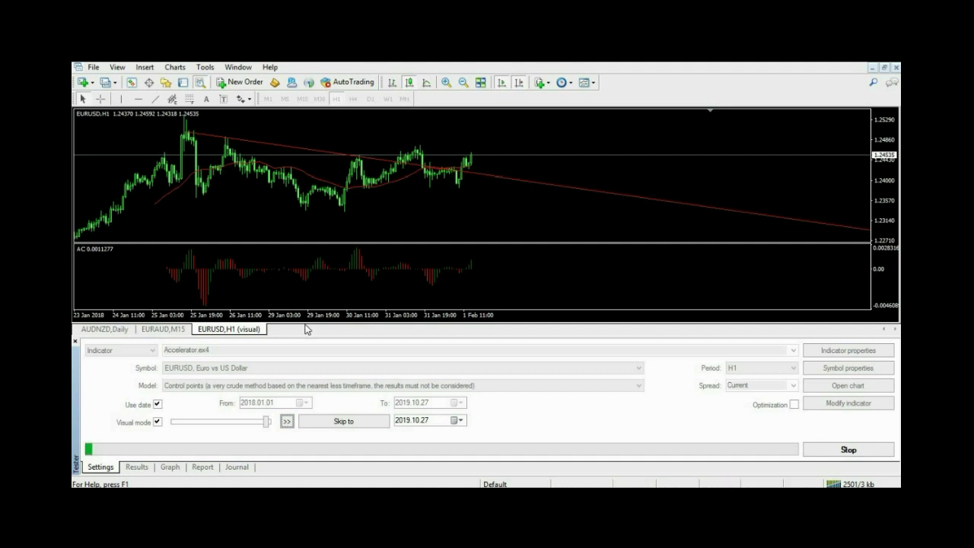
{"action": "left_click", "coordinate": [286, 421]}
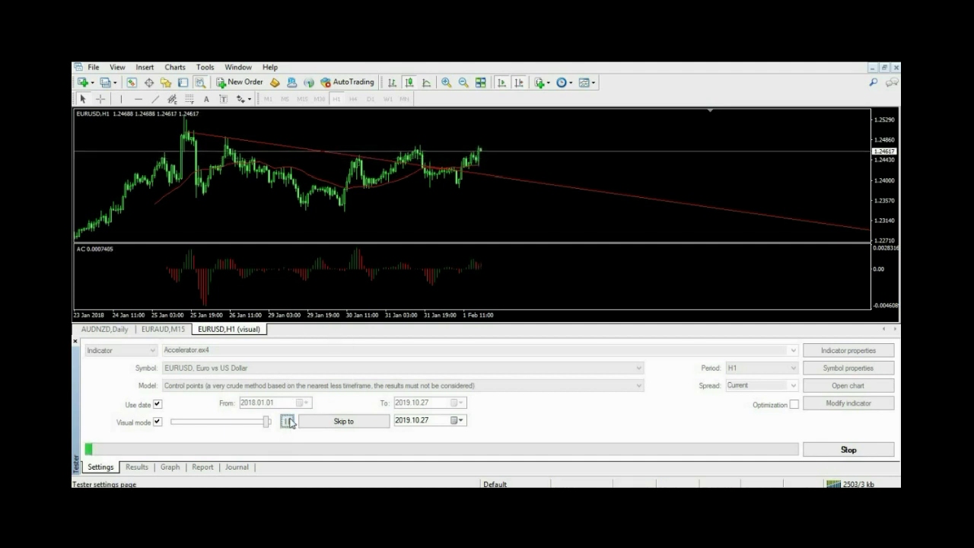
{"action": "key", "text": "Pause"}
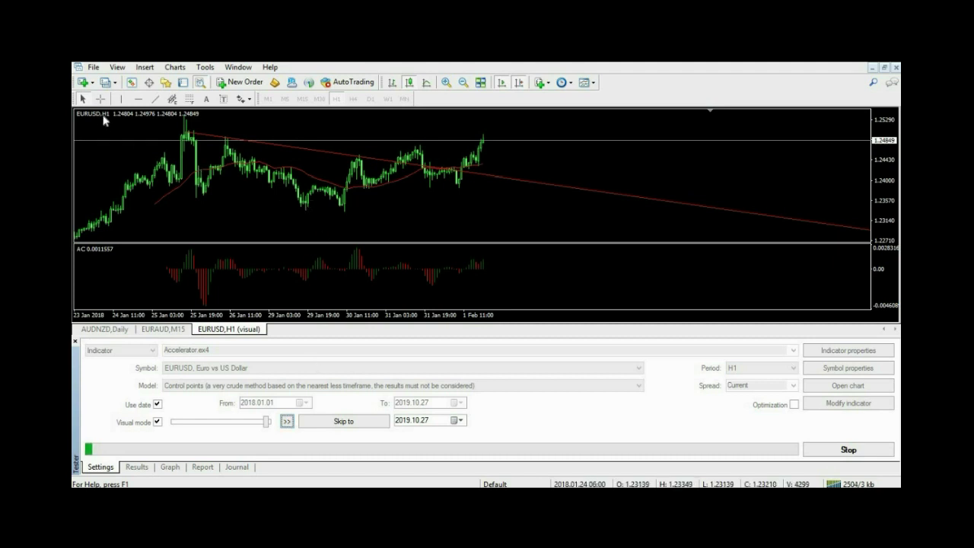
Draw two horizontal lines on the price chart, one just above 1.24000 and one at about 1.23570
{"action": "left_click", "coordinate": [138, 100]}
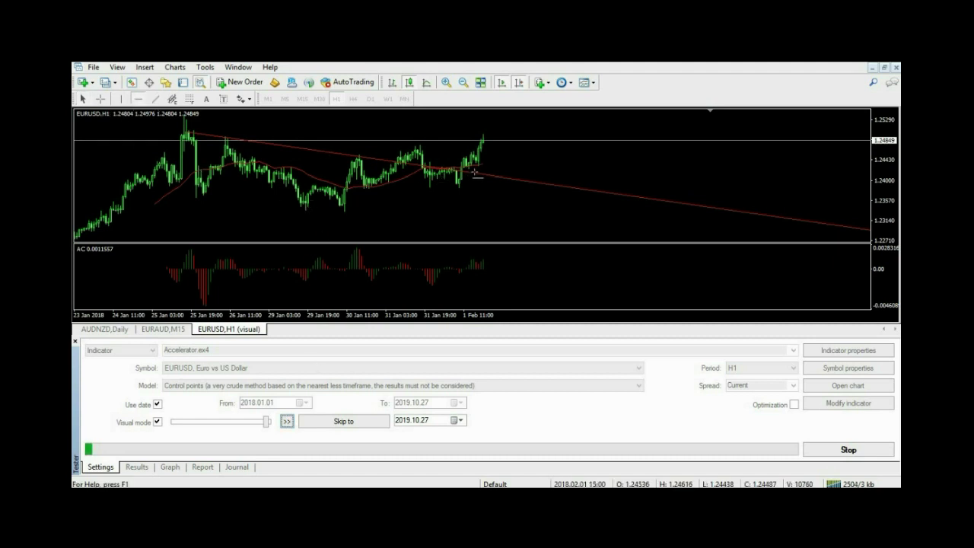
{"action": "left_click", "coordinate": [474, 172]}
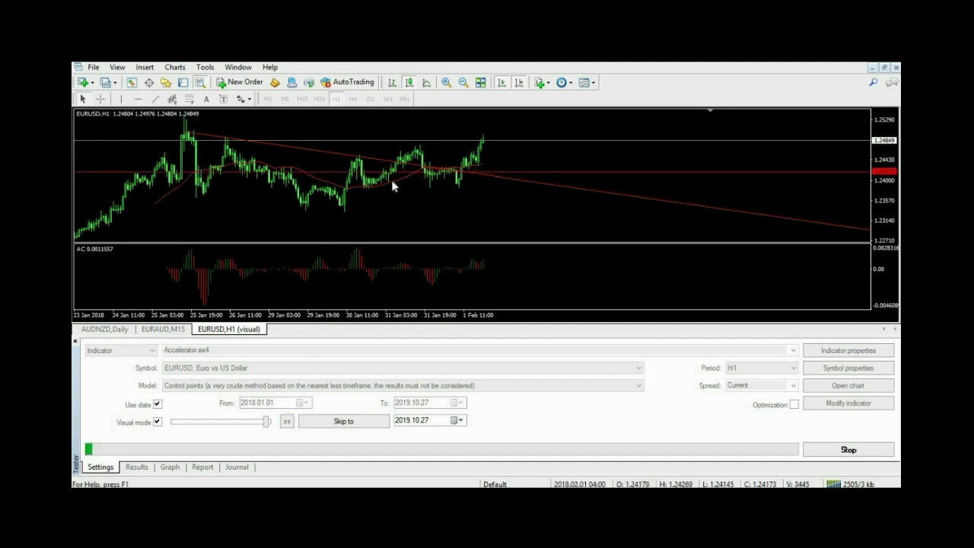
{"action": "left_click", "coordinate": [138, 100]}
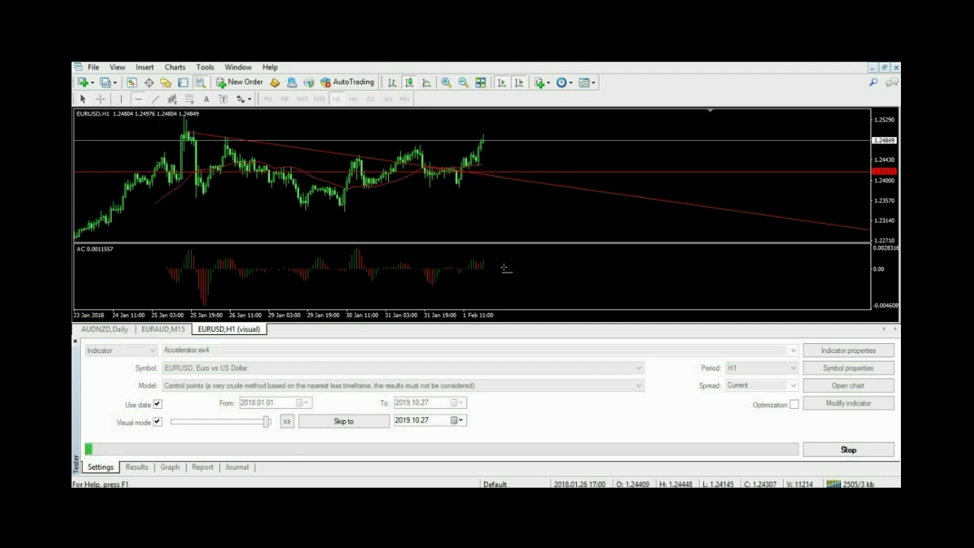
{"action": "left_click", "coordinate": [487, 200]}
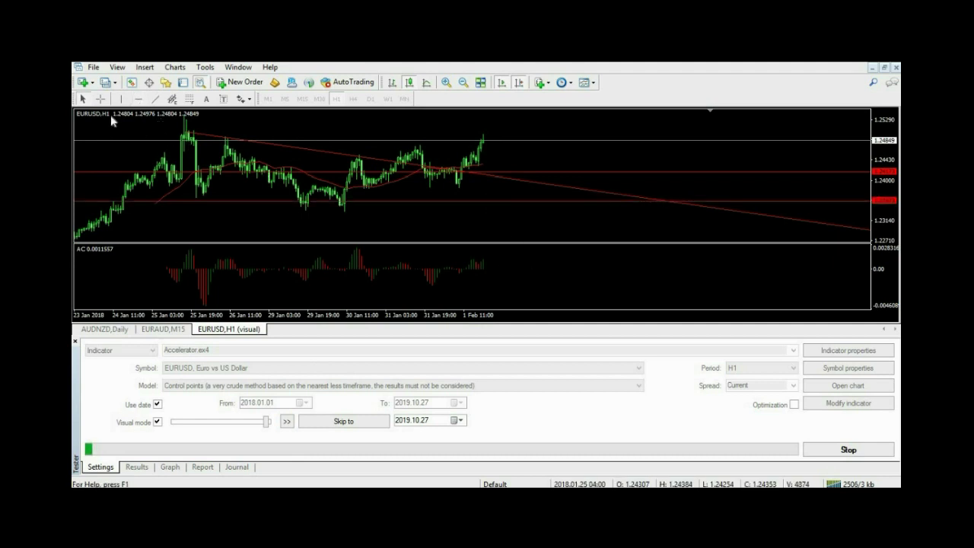
Draw a horizontal line at about 1.2527, near the 25 January high, and advance the visual playback to 6 February before pausing it
{"action": "left_click", "coordinate": [138, 100]}
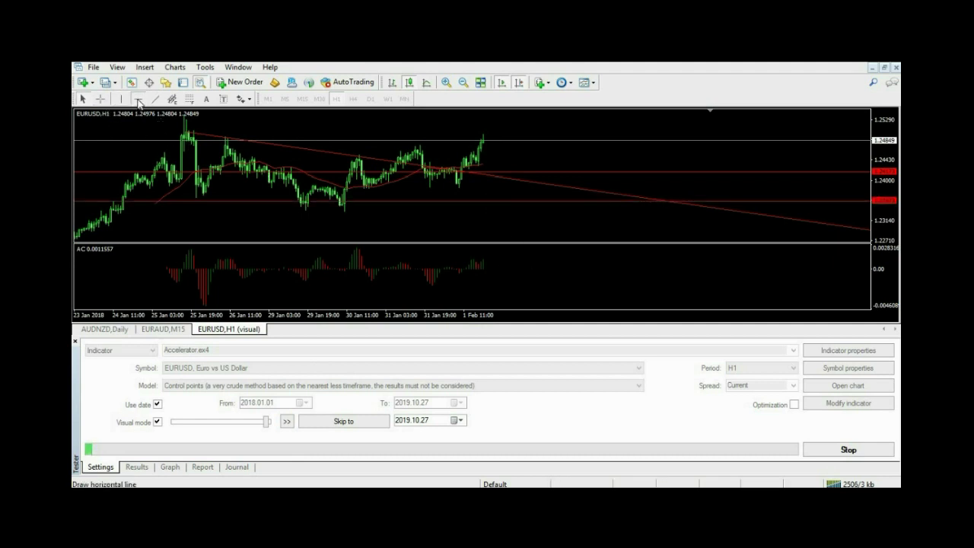
{"action": "left_click", "coordinate": [478, 121]}
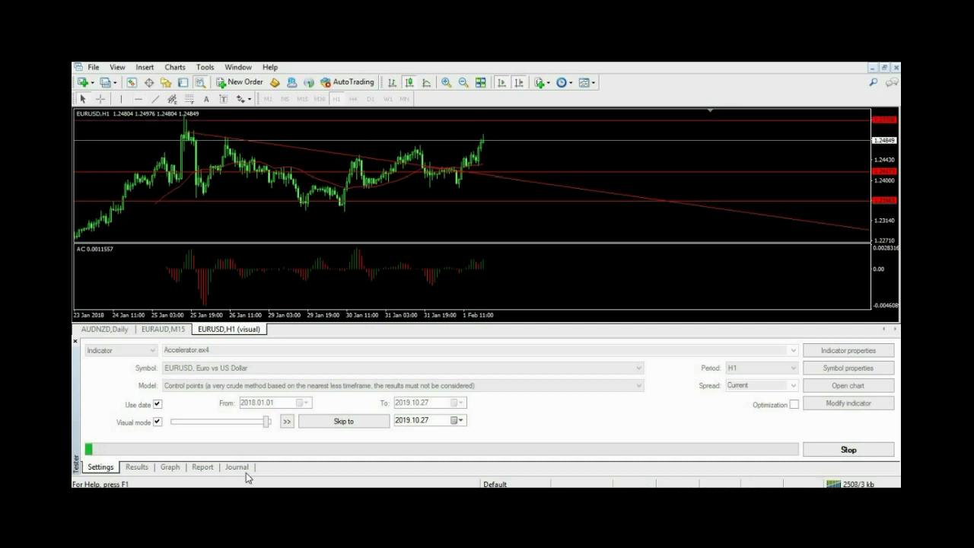
{"action": "left_click", "coordinate": [287, 423]}
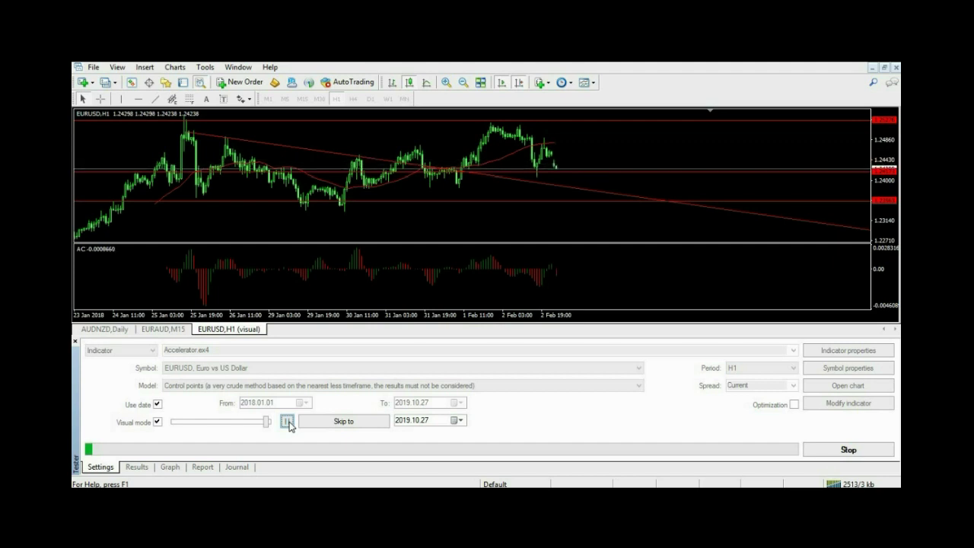
{"action": "left_click", "coordinate": [287, 423]}
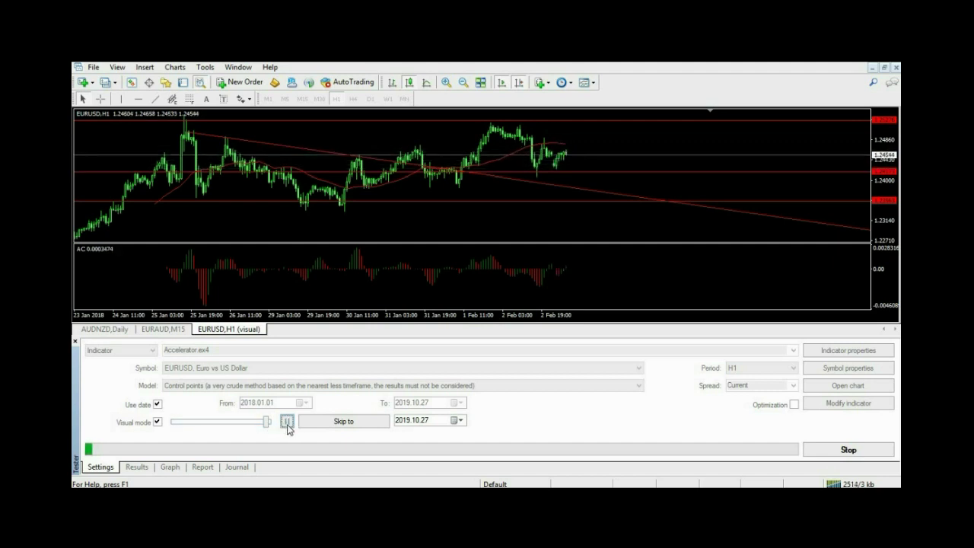
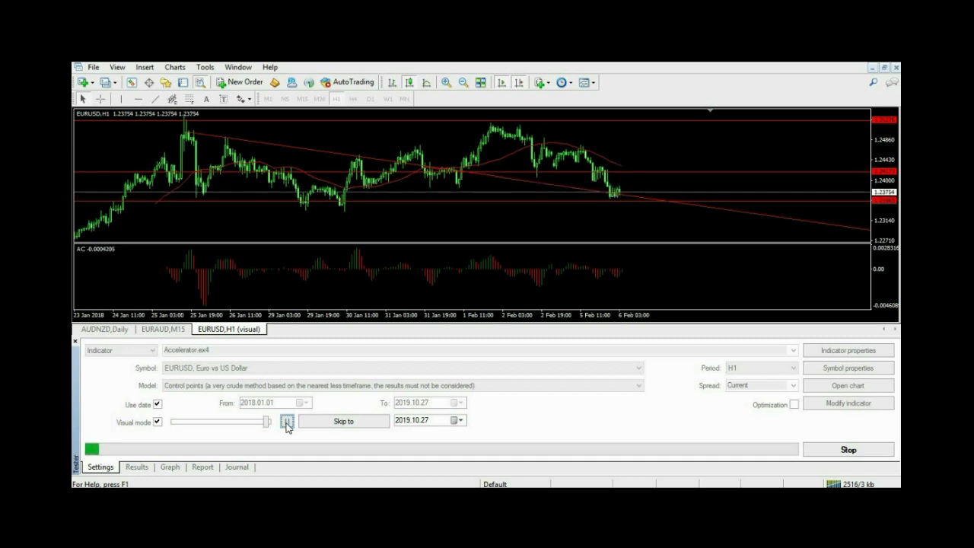
{"action": "left_click", "coordinate": [286, 423]}
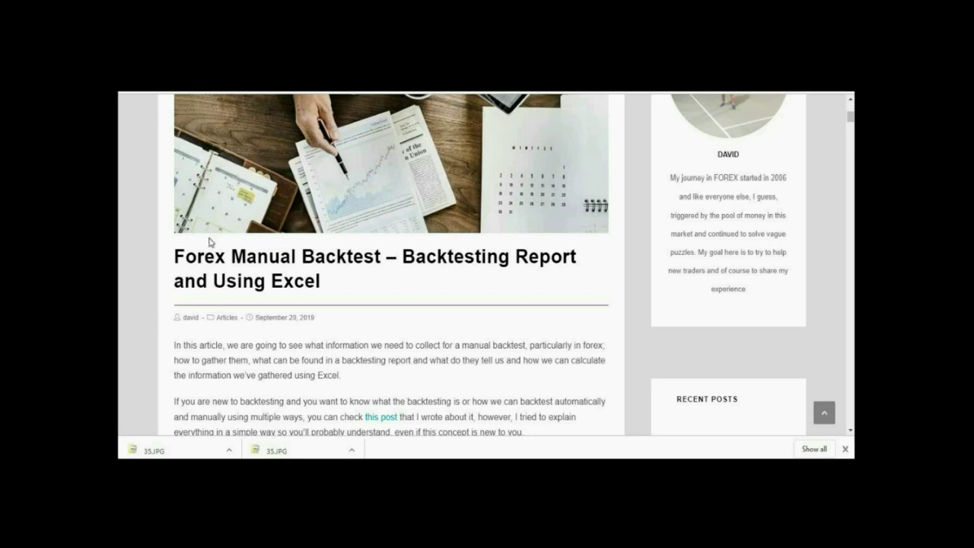
In the web browser, read the Forex Manual Backtest article's sections on initial factors, information to collect and finding the results
{"action": "scroll", "coordinate": [210, 242], "scroll_direction": "up", "scroll_amount": 2}
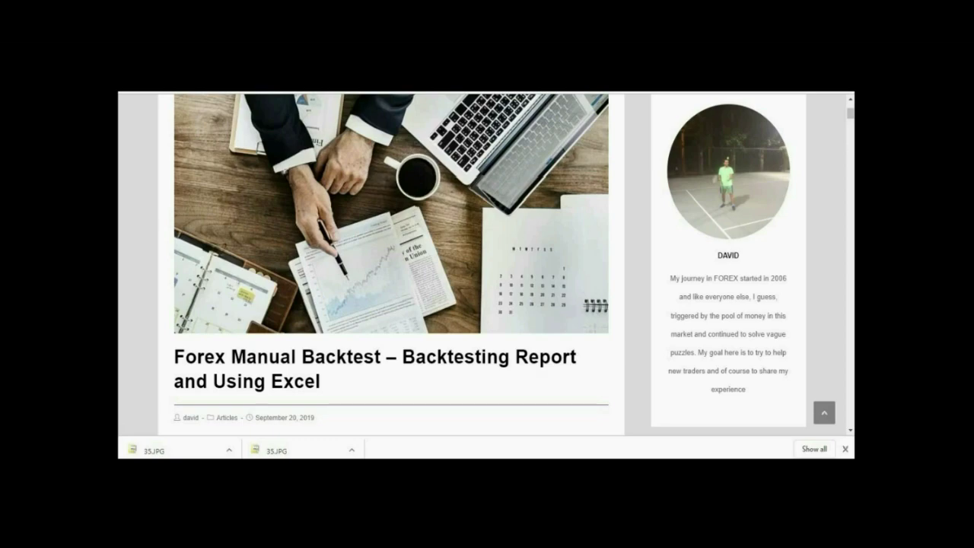
{"action": "scroll", "coordinate": [487, 261], "scroll_direction": "down", "scroll_amount": 3}
{"action": "scroll", "coordinate": [391, 266], "scroll_direction": "down", "scroll_amount": 3}
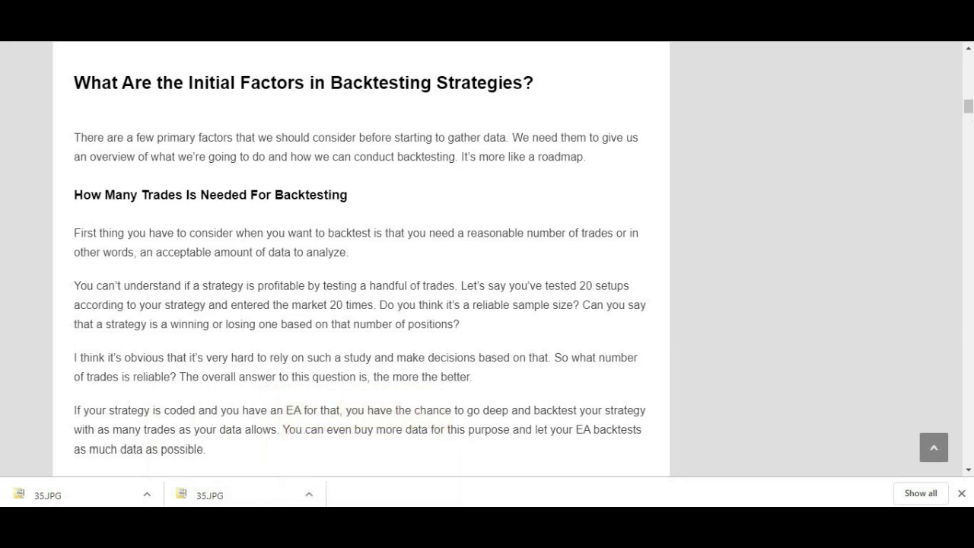
{"action": "left_click_drag", "start_coordinate": [970, 104], "coordinate": [969, 140]}
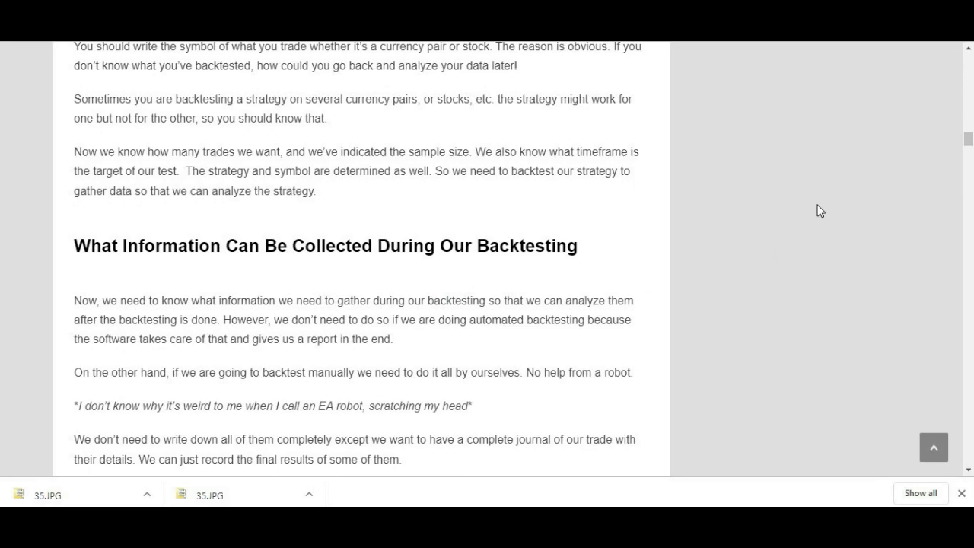
{"action": "left_click_drag", "start_coordinate": [969, 141], "coordinate": [968, 163]}
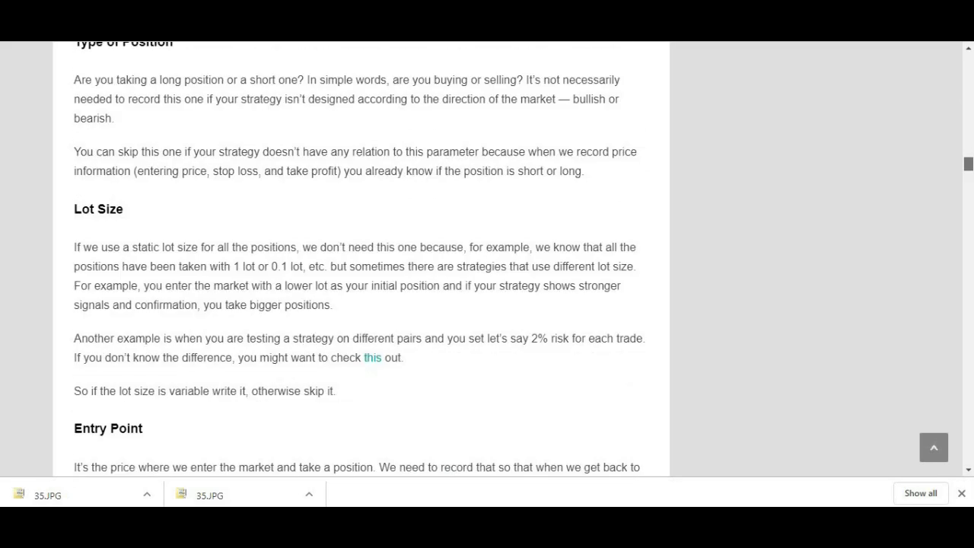
{"action": "scroll", "coordinate": [361, 259], "scroll_direction": "down", "scroll_amount": 3}
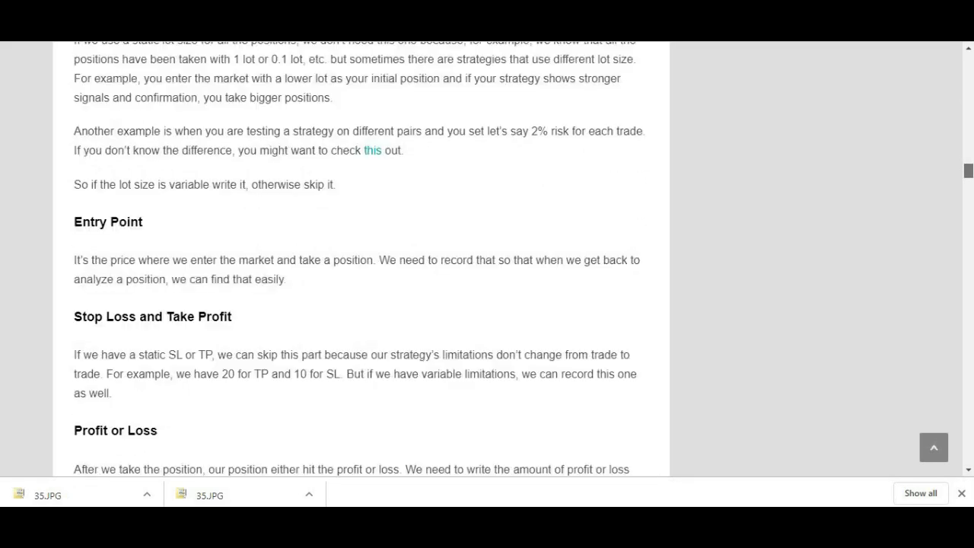
{"action": "scroll", "coordinate": [362, 259], "scroll_direction": "down", "scroll_amount": 1}
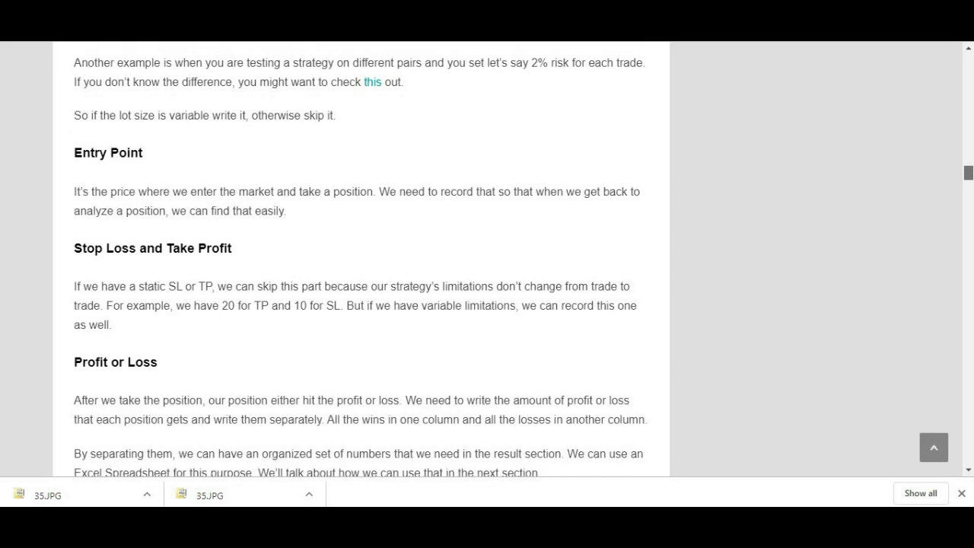
{"action": "scroll", "coordinate": [361, 259], "scroll_direction": "down", "scroll_amount": 7}
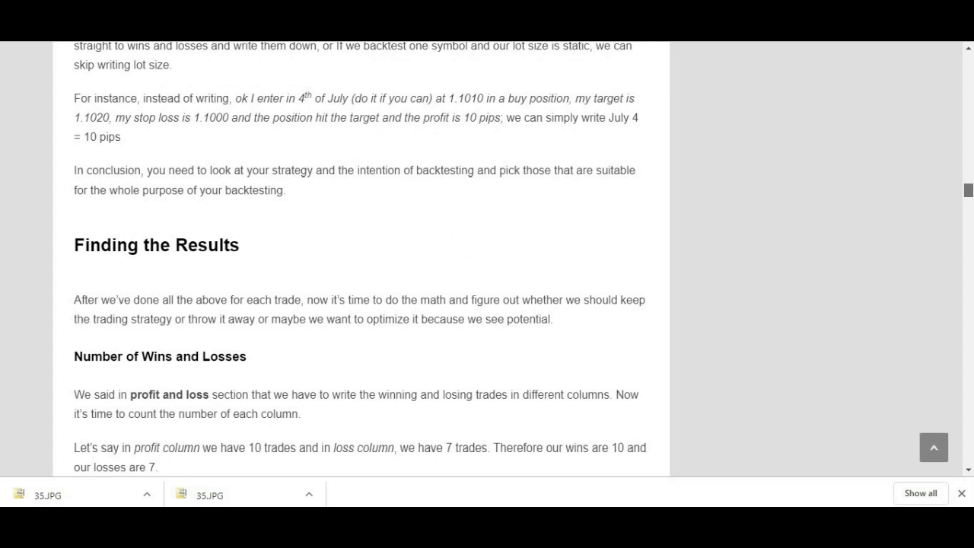
{"action": "scroll", "coordinate": [950, 203], "scroll_direction": "down", "scroll_amount": 1}
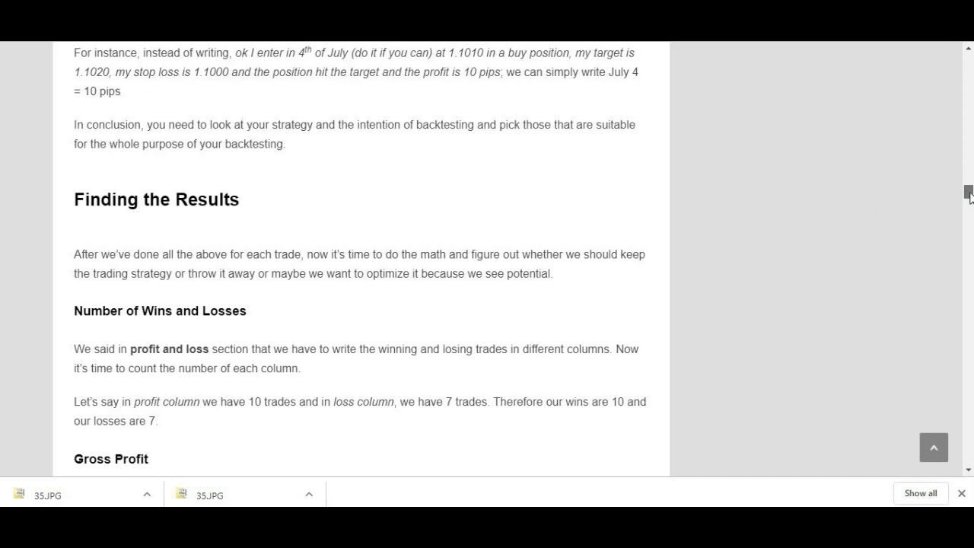
{"action": "left_click_drag", "start_coordinate": [970, 196], "coordinate": [971, 202]}
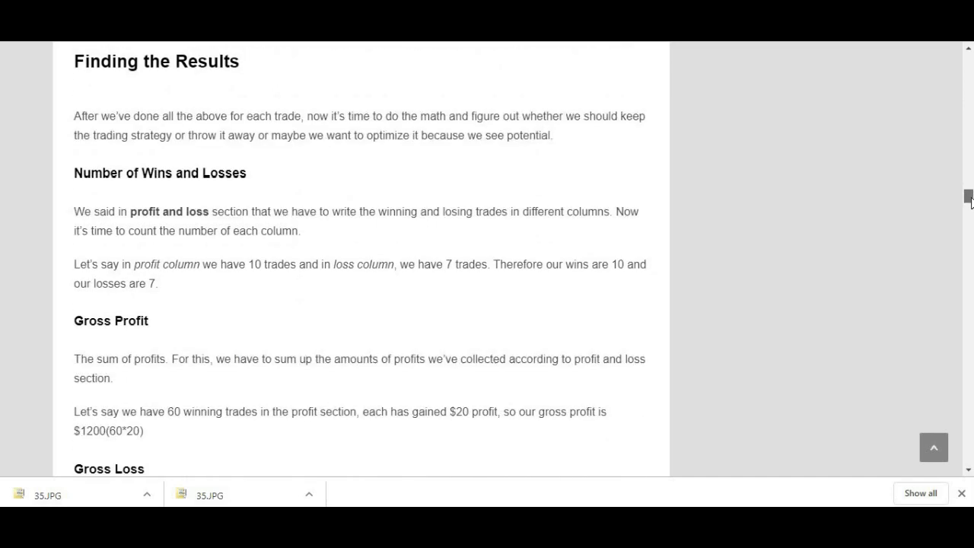
{"action": "left_click_drag", "start_coordinate": [971, 200], "coordinate": [970, 198]}
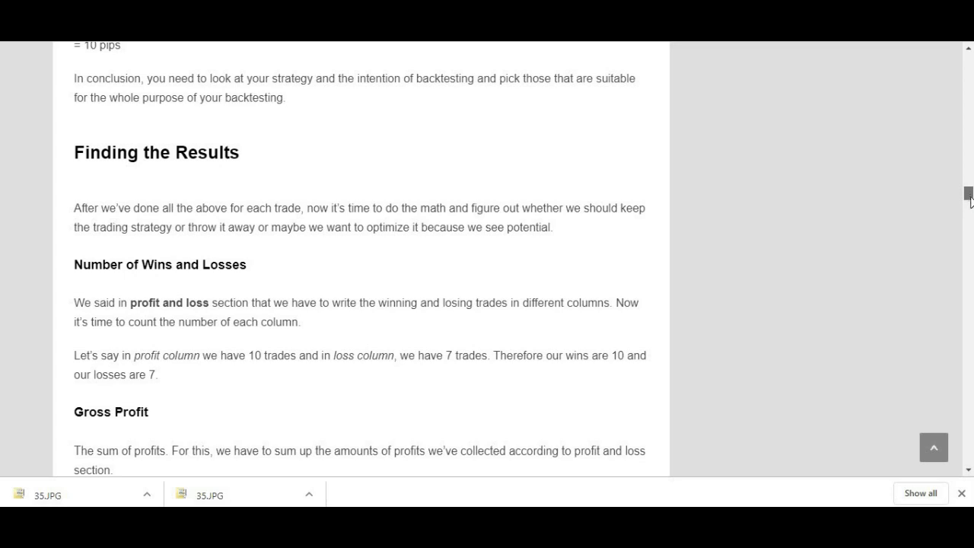
{"action": "scroll", "coordinate": [971, 200], "scroll_direction": "down", "scroll_amount": 1}
Review the article's sections on using Excel to calculate backtesting information and drawdown, including filling the drawdown formula down the column
{"action": "left_click_drag", "start_coordinate": [970, 200], "coordinate": [968, 322]}
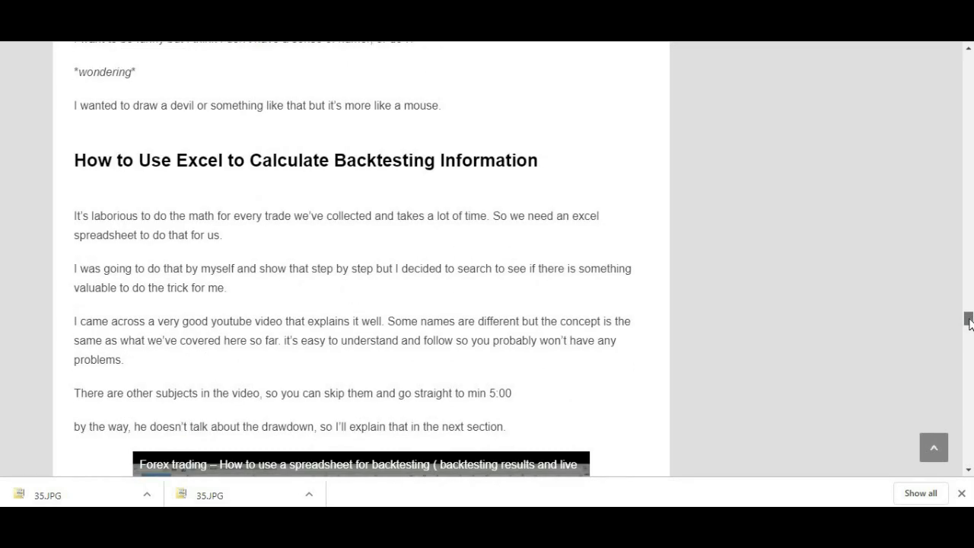
{"action": "left_click_drag", "start_coordinate": [969, 322], "coordinate": [969, 329]}
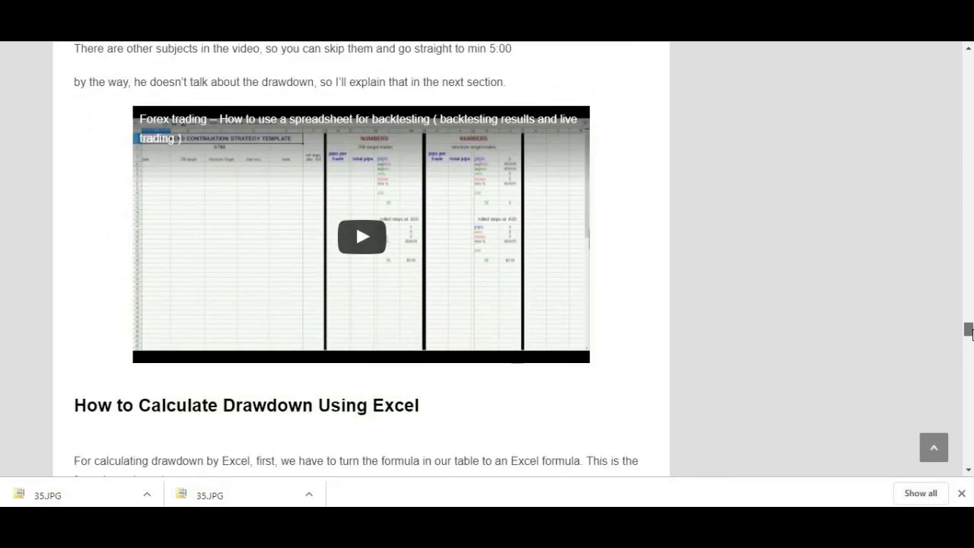
{"action": "left_click_drag", "start_coordinate": [969, 330], "coordinate": [969, 333]}
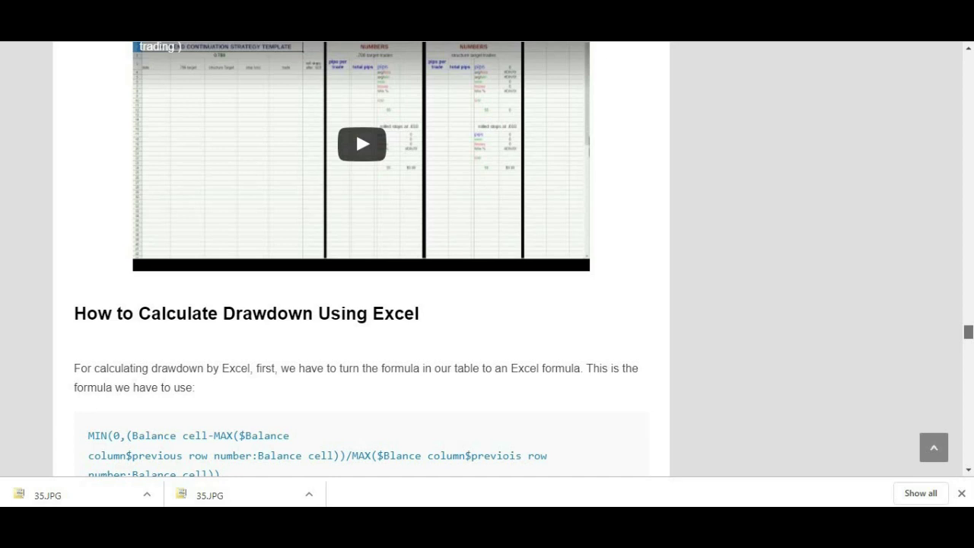
{"action": "left_click_drag", "start_coordinate": [969, 332], "coordinate": [971, 333]}
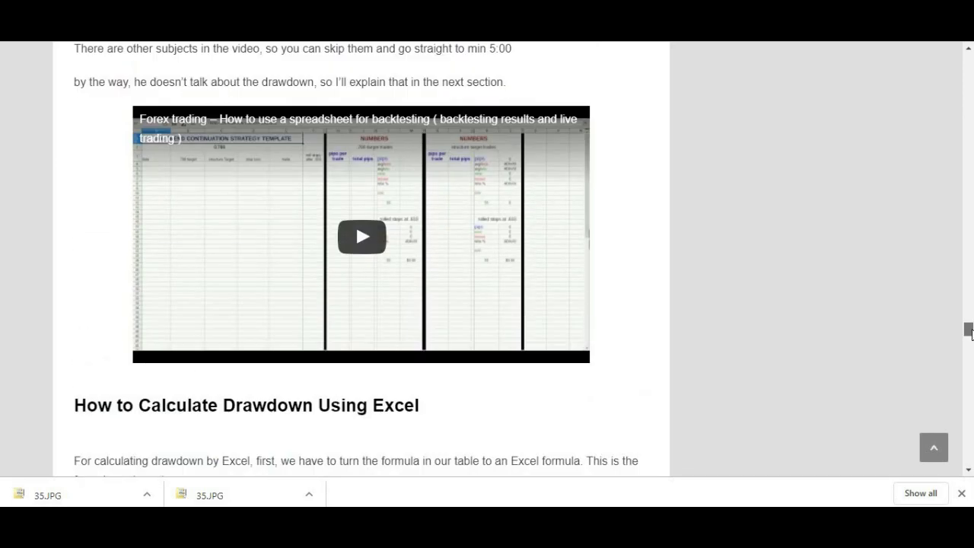
{"action": "left_click_drag", "start_coordinate": [971, 334], "coordinate": [971, 401]}
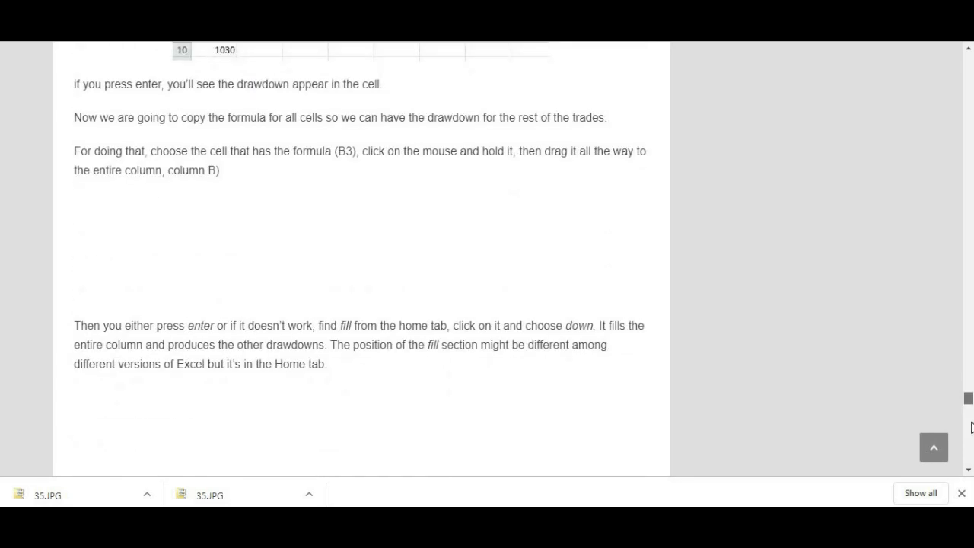
{"action": "scroll", "coordinate": [971, 427], "scroll_direction": "down", "scroll_amount": 3}
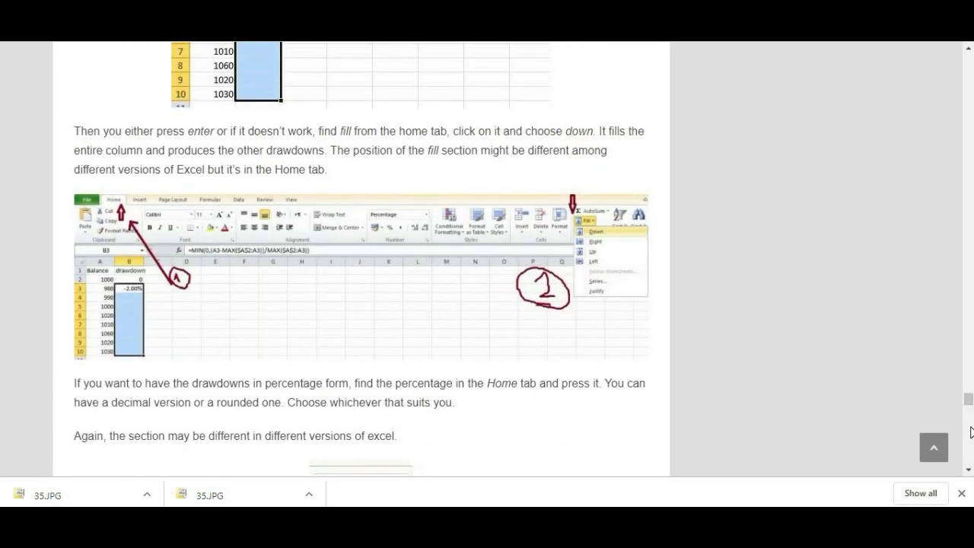